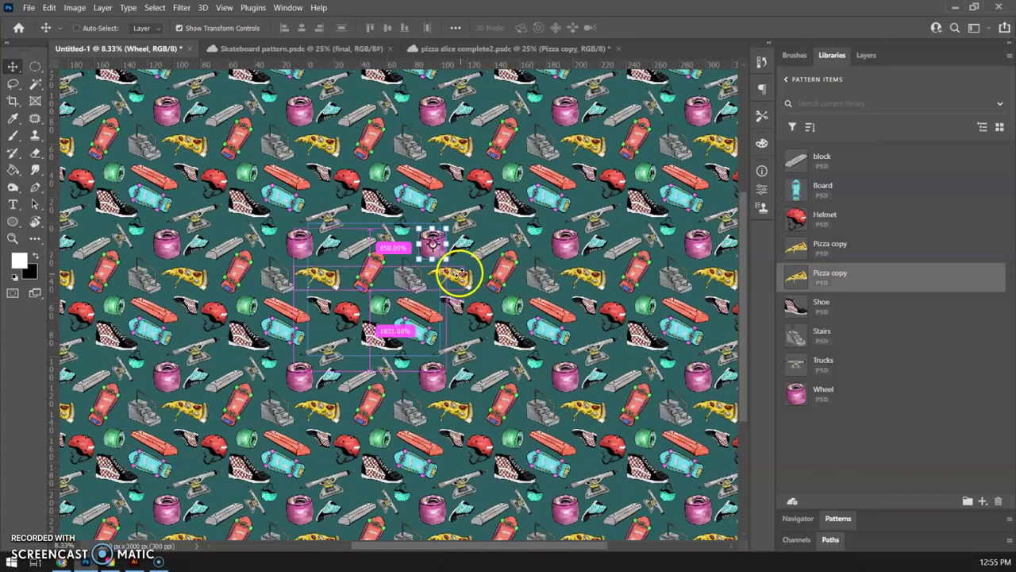
pyautogui.scroll(2, 459, 272)
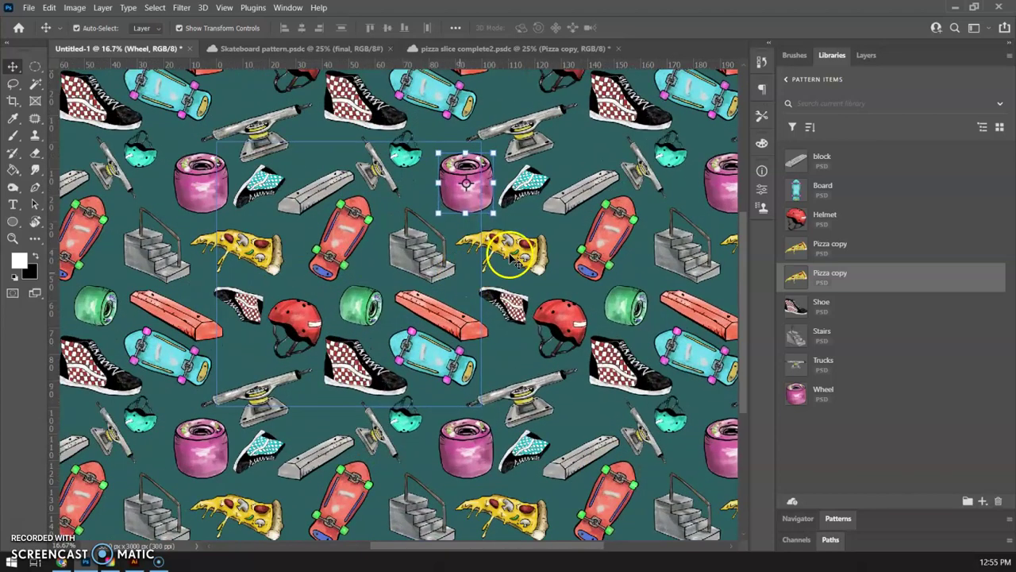
pyautogui.click(523, 216)
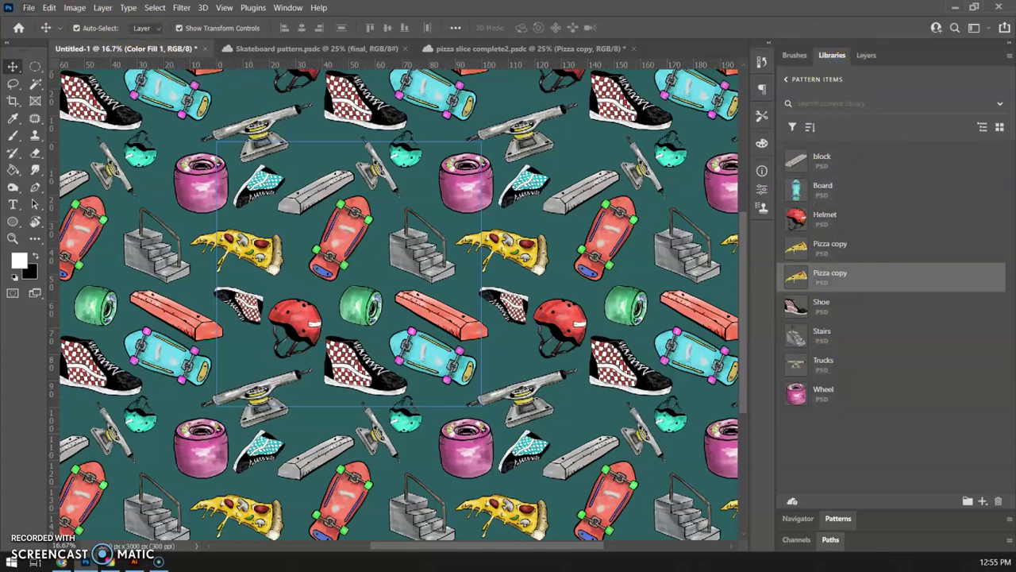
# Create a new 3000 by 3000 pixel document at 300 pixels/inch in RGB Color, 8 bit, with transparent background contents
pyautogui.click(30, 8)
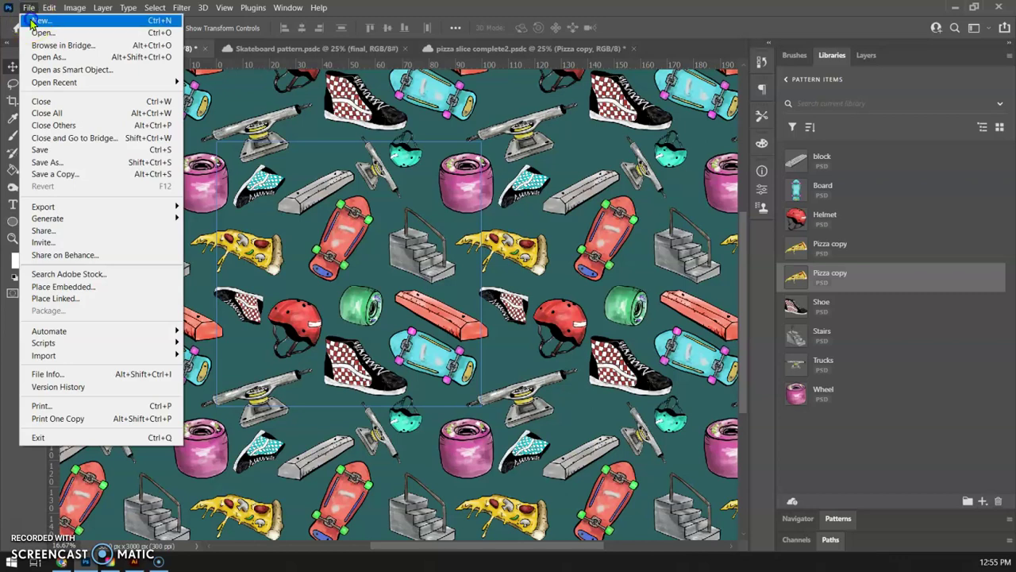
pyautogui.click(35, 20)
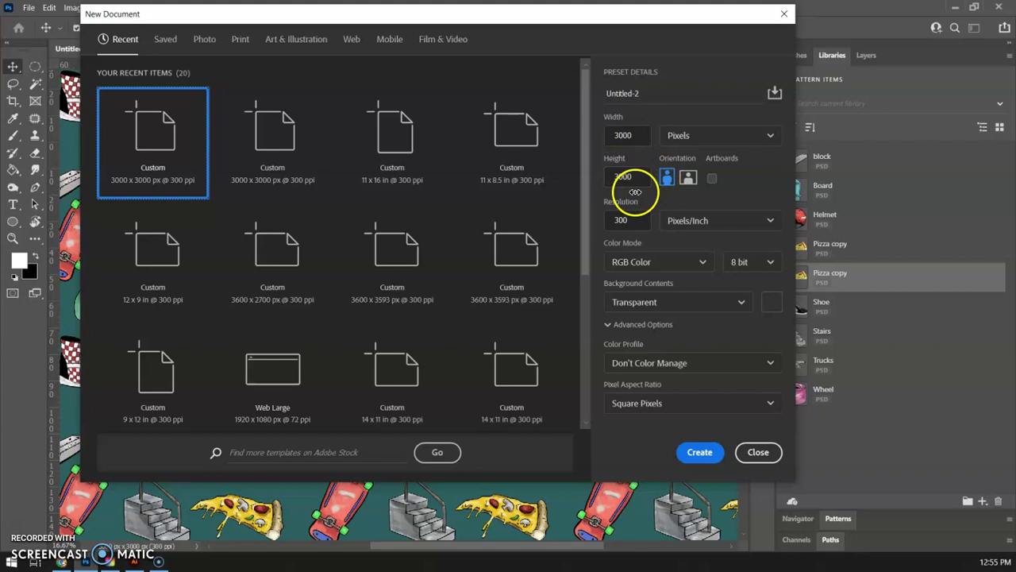
pyautogui.click(698, 135)
pyautogui.click(707, 181)
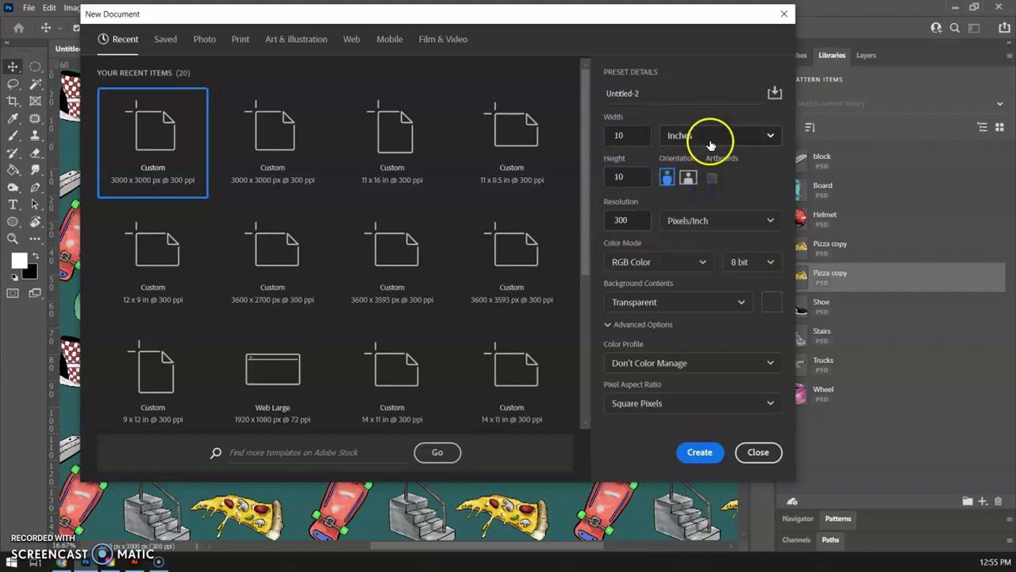
pyautogui.click(711, 139)
pyautogui.click(701, 160)
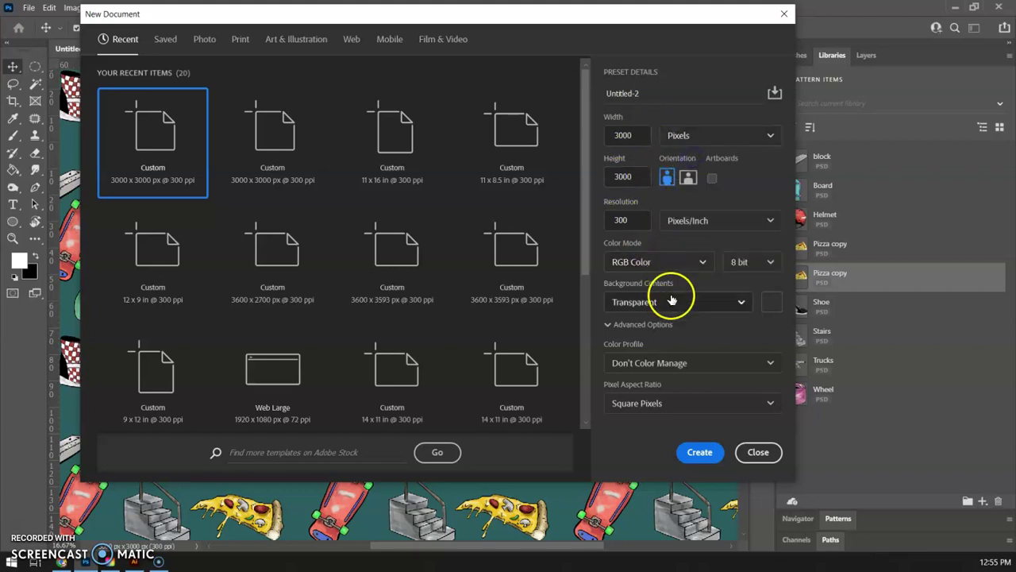
pyautogui.click(700, 452)
# Add a Solid Color fill layer in medium gray, hex 6e6e6e, as the background of the new document
pyautogui.click(864, 55)
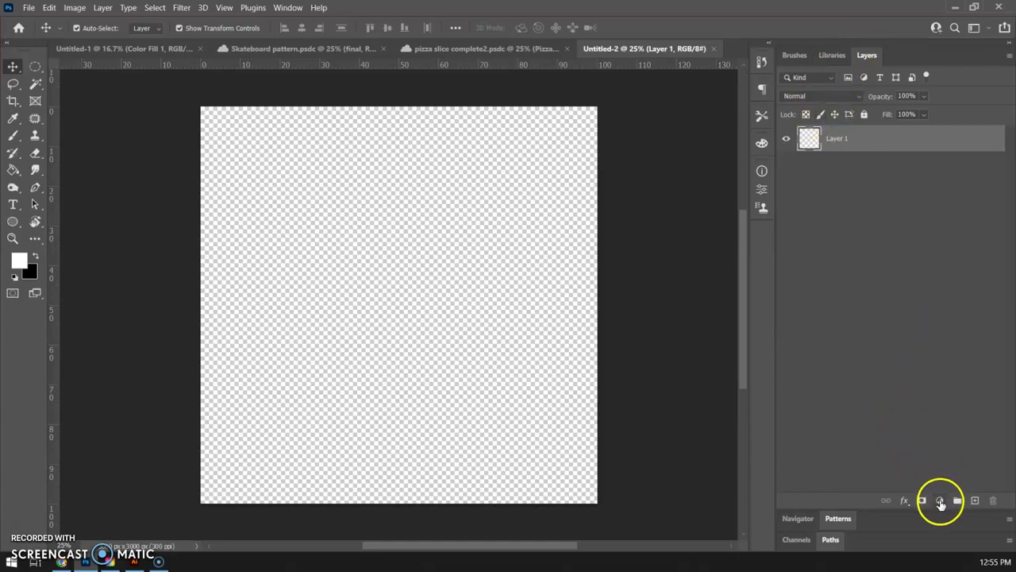
pyautogui.click(940, 502)
pyautogui.click(940, 502)
pyautogui.click(940, 501)
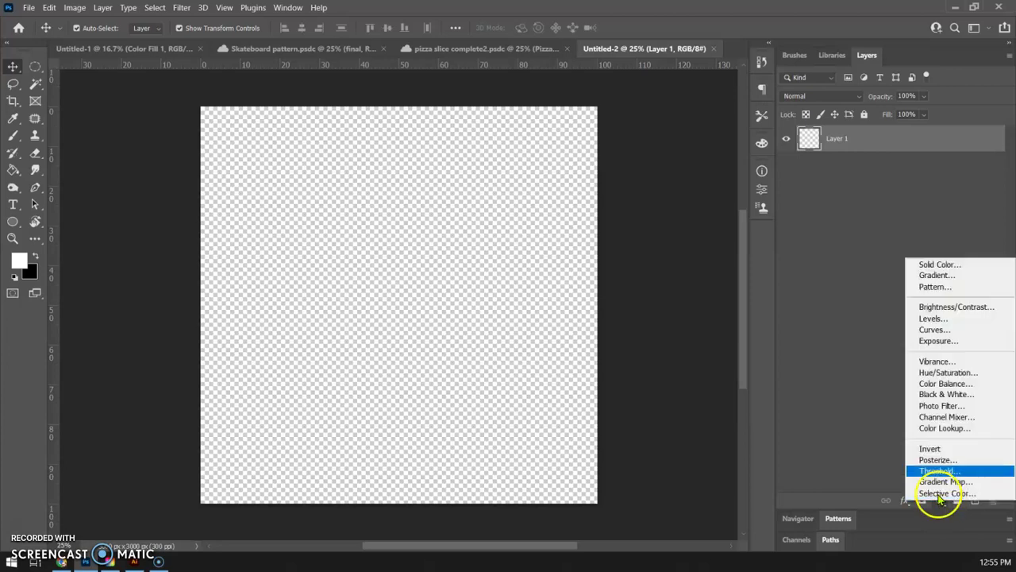
pyautogui.click(938, 265)
pyautogui.moveTo(620, 162); pyautogui.dragTo(550, 197)
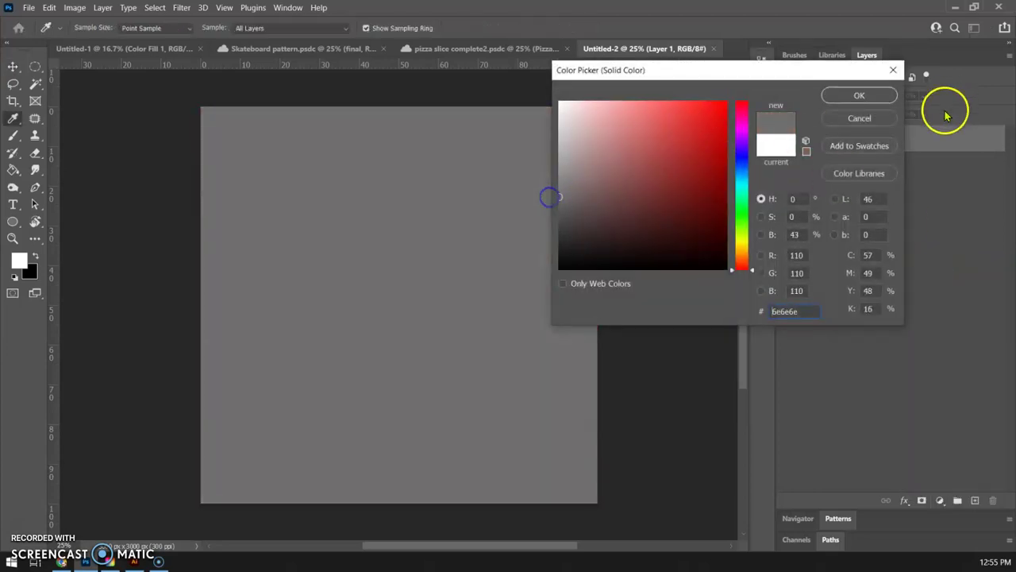
pyautogui.click(858, 95)
# Reopen the color fill layer's color, try other hues, and settle on a lighter neutral gray
pyautogui.click(809, 141)
pyautogui.doubleClick(809, 141)
pyautogui.moveTo(604, 182); pyautogui.dragTo(684, 160)
pyautogui.moveTo(739, 238); pyautogui.dragTo(737, 204)
pyautogui.moveTo(685, 163)
pyautogui.mouseDown()
pyautogui.moveTo(664, 182)
pyautogui.moveTo(552, 180)
pyautogui.mouseUp()
pyautogui.click(848, 96)
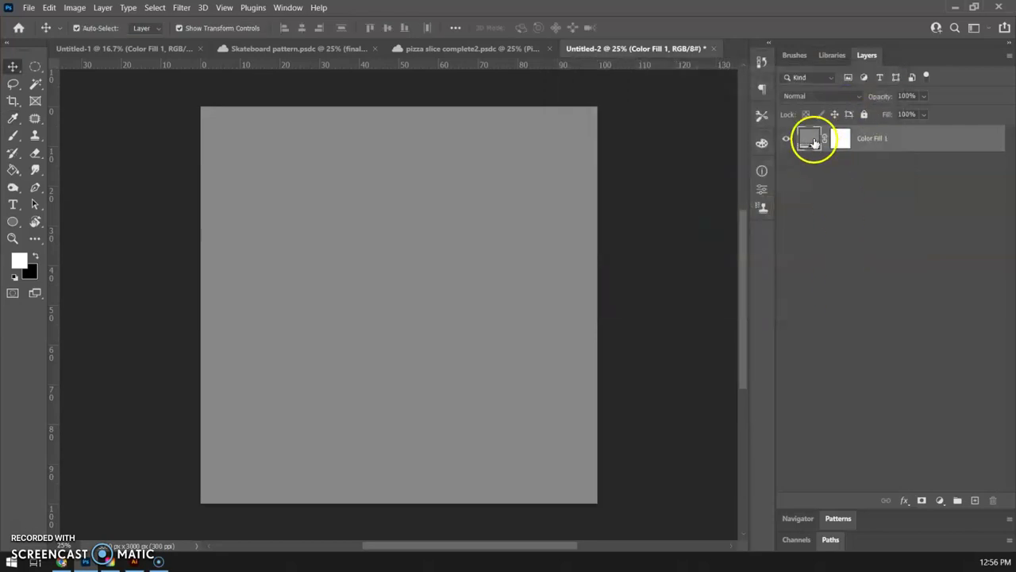
# Place the Board from the Pattern Items library on the canvas's upper left and the Helmet on its upper right at 100% scale
pyautogui.click(830, 55)
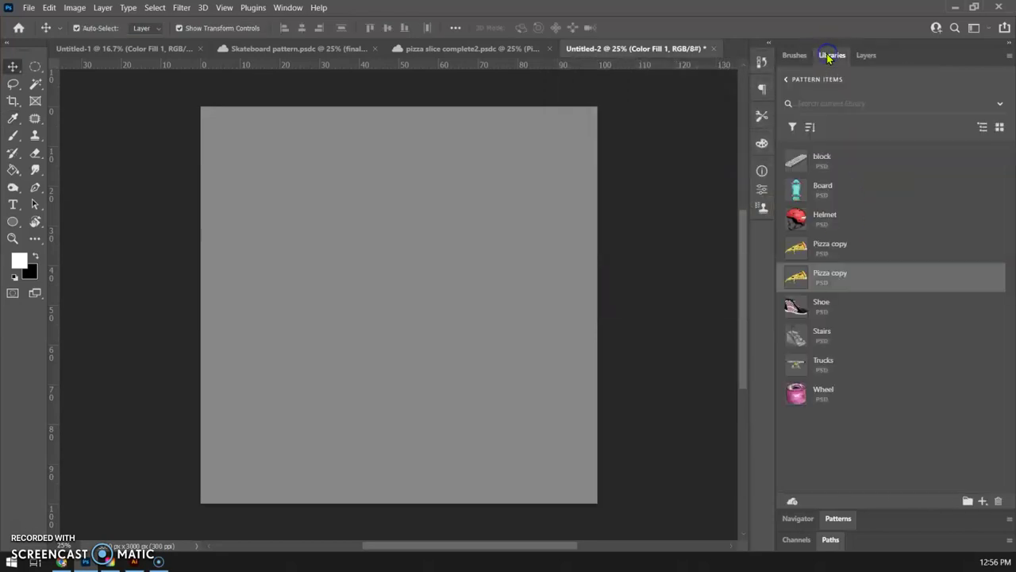
pyautogui.moveTo(797, 191); pyautogui.dragTo(332, 229)
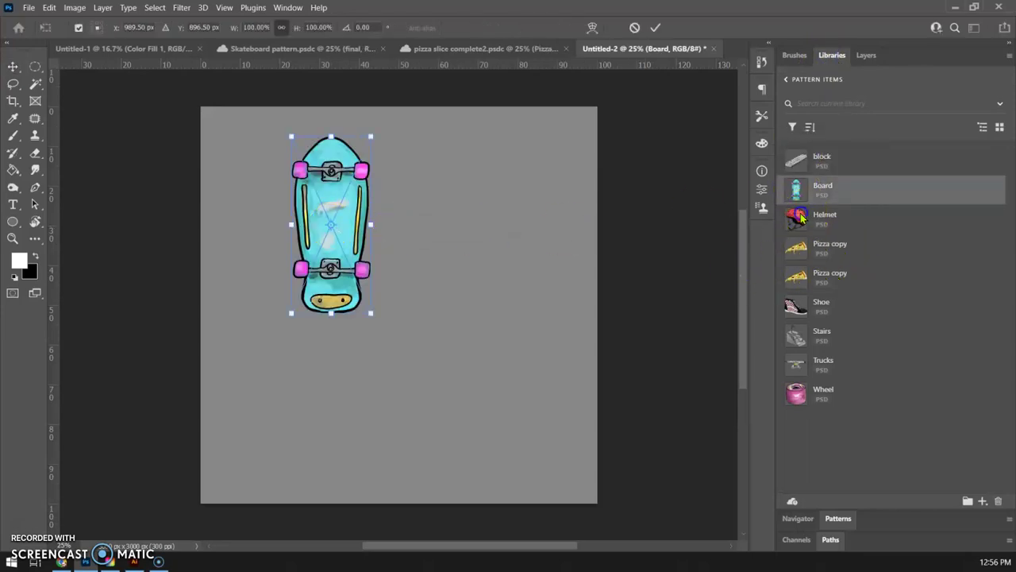
pyautogui.click(659, 28)
pyautogui.moveTo(796, 216); pyautogui.dragTo(501, 226)
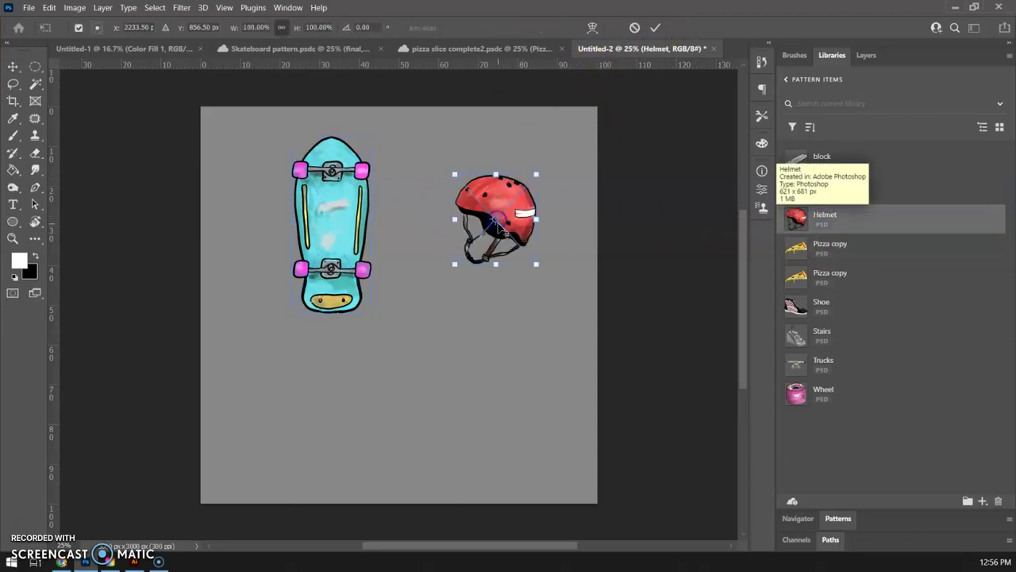
pyautogui.click(655, 30)
# Place the first Pizza copy from the library in the middle of the canvas and the Shoe in its lower-right area
pyautogui.moveTo(805, 252); pyautogui.dragTo(430, 337)
pyautogui.press('Return')
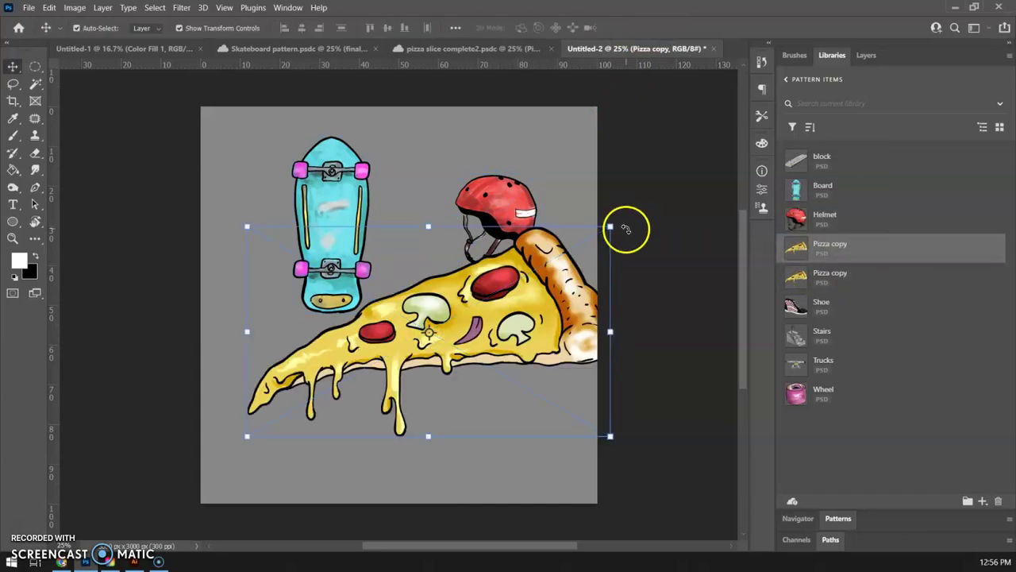
pyautogui.moveTo(787, 307); pyautogui.dragTo(553, 435)
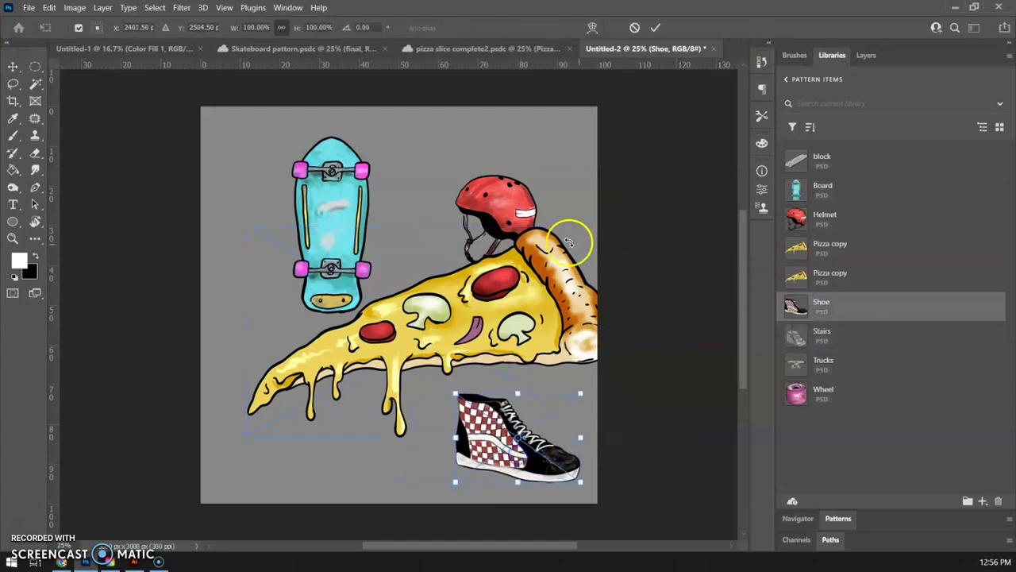
pyautogui.press('Return')
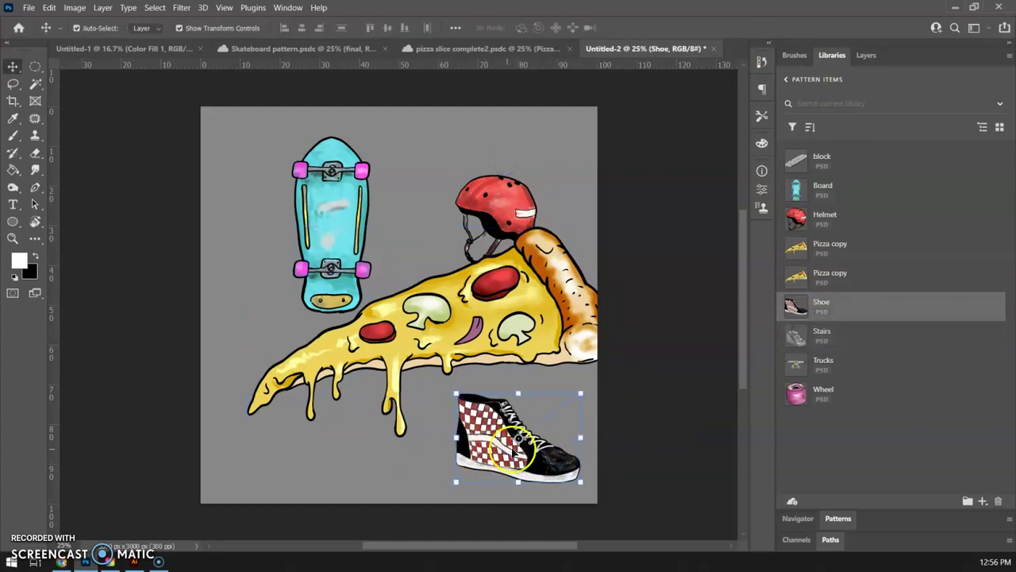
# Move the shoe slightly up and left, keep Auto-Select and Show Transform Controls enabled, and select the skateboard and helmet in turn on the canvas
pyautogui.moveTo(464, 445); pyautogui.dragTo(445, 436)
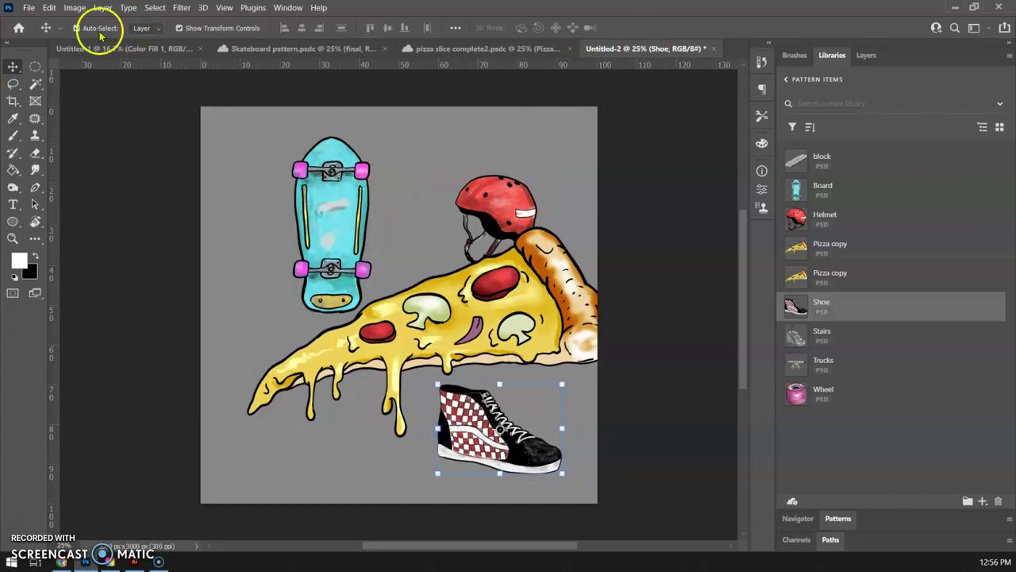
pyautogui.click(190, 29)
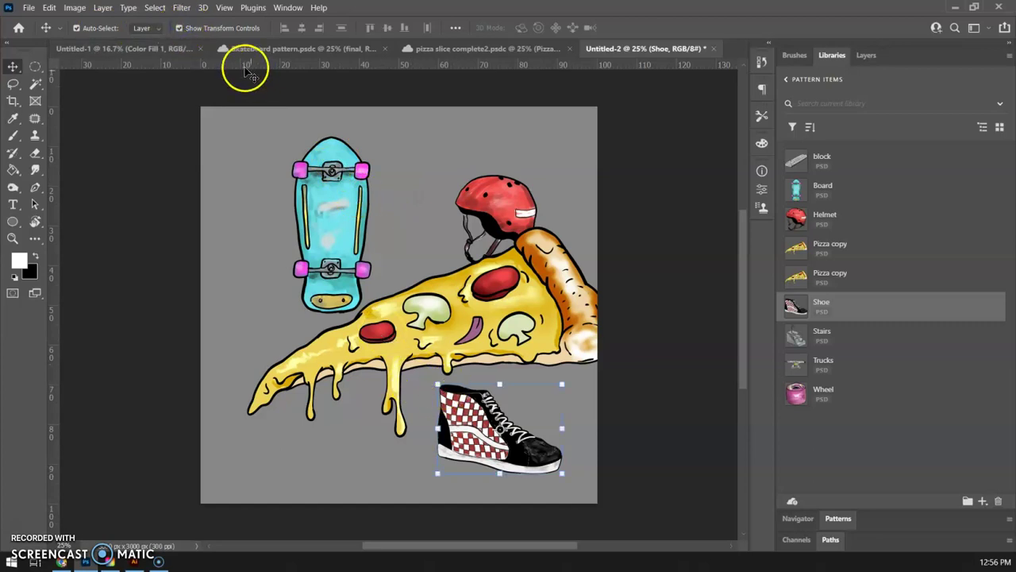
pyautogui.click(86, 30)
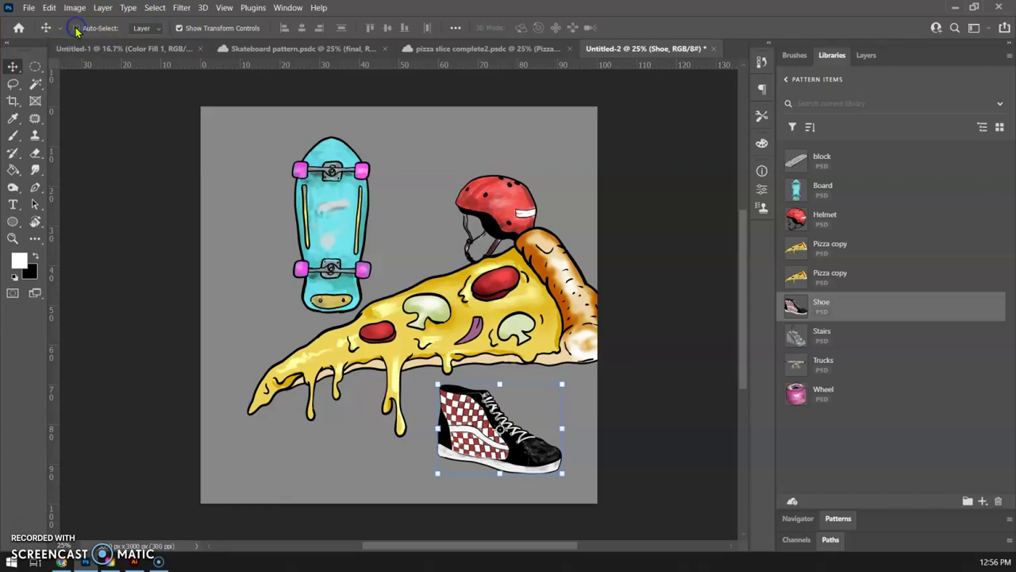
pyautogui.click(334, 216)
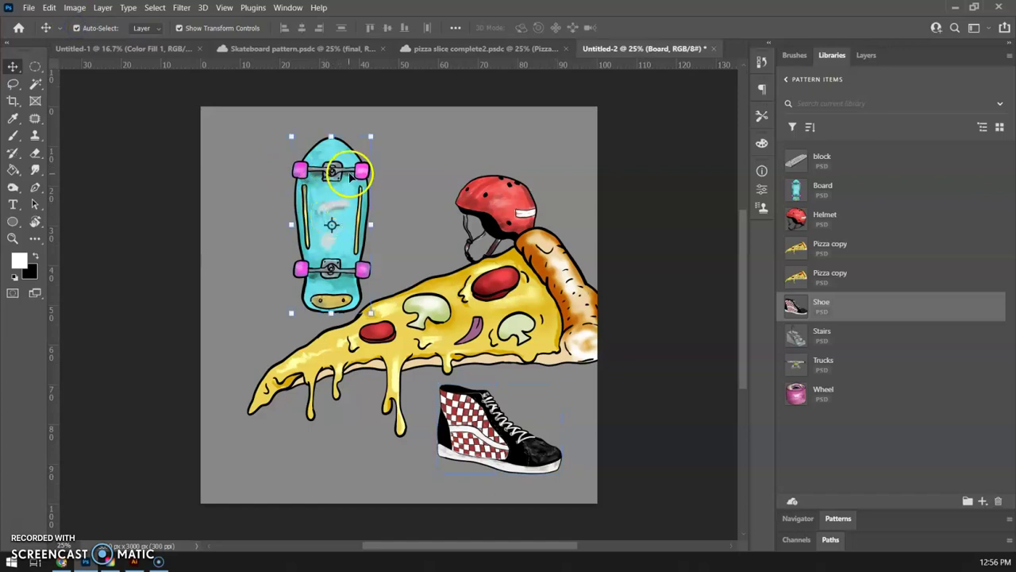
pyautogui.click(516, 196)
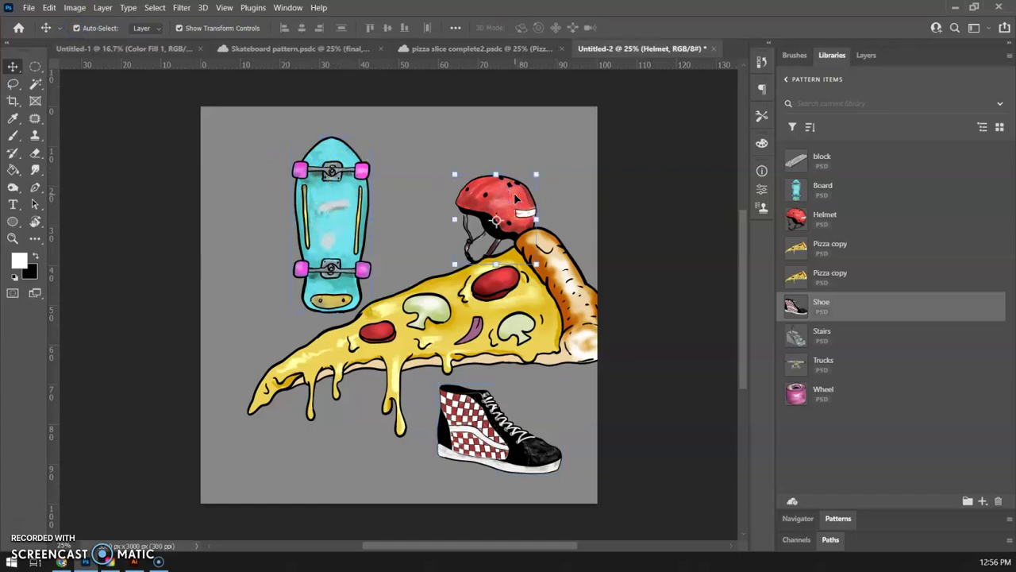
# Move the pizza slice toward the lower left of the canvas and scale it down to about 70%
pyautogui.moveTo(443, 332); pyautogui.dragTo(355, 352)
pyautogui.moveTo(528, 255); pyautogui.dragTo(431, 335)
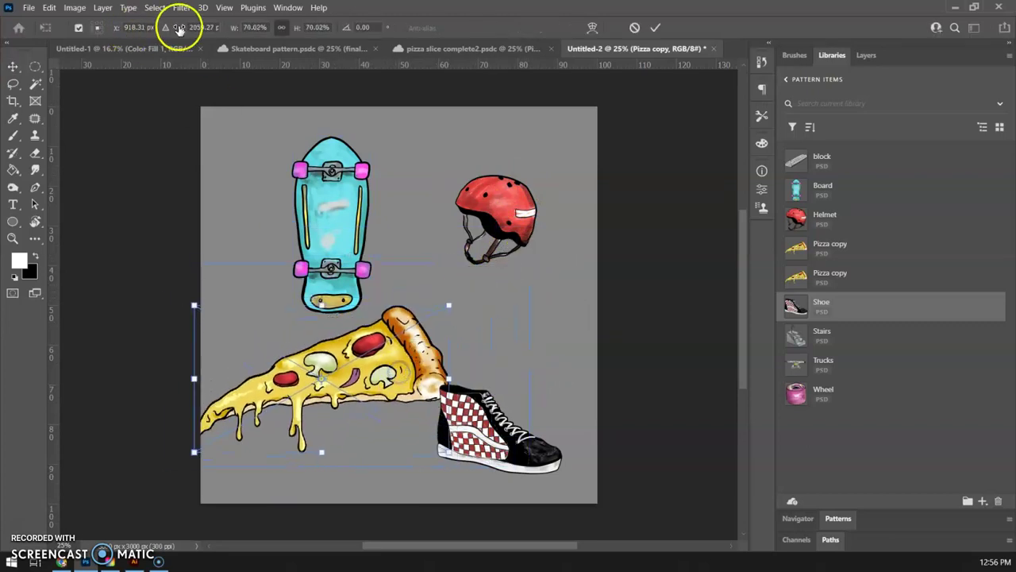
pyautogui.click(336, 167)
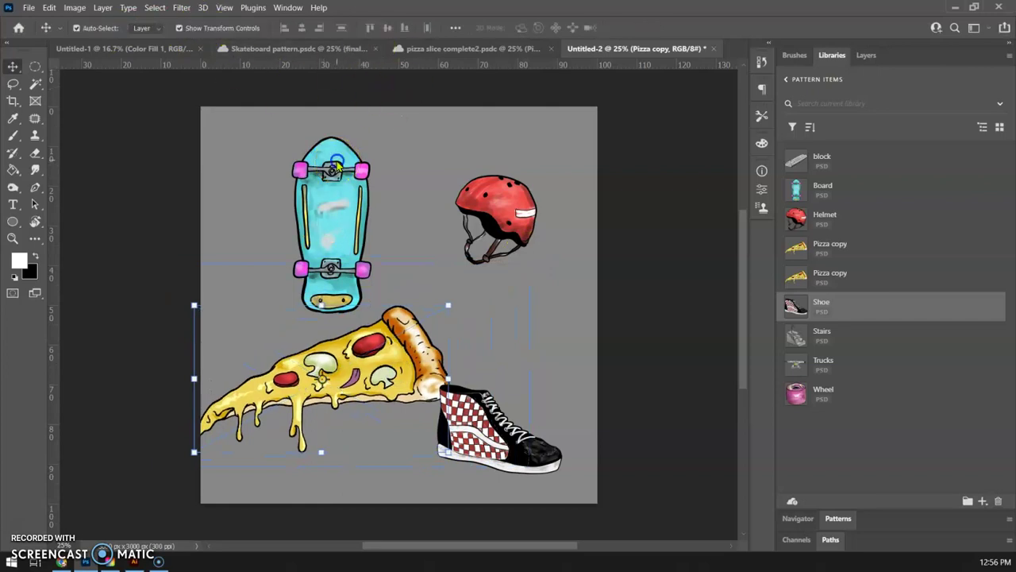
# Arrange the artwork without overlaps: skateboard in the canvas's upper-left corner, helmet beside it, pizza right of center, and shoe below the pizza
pyautogui.moveTo(336, 164); pyautogui.dragTo(278, 155)
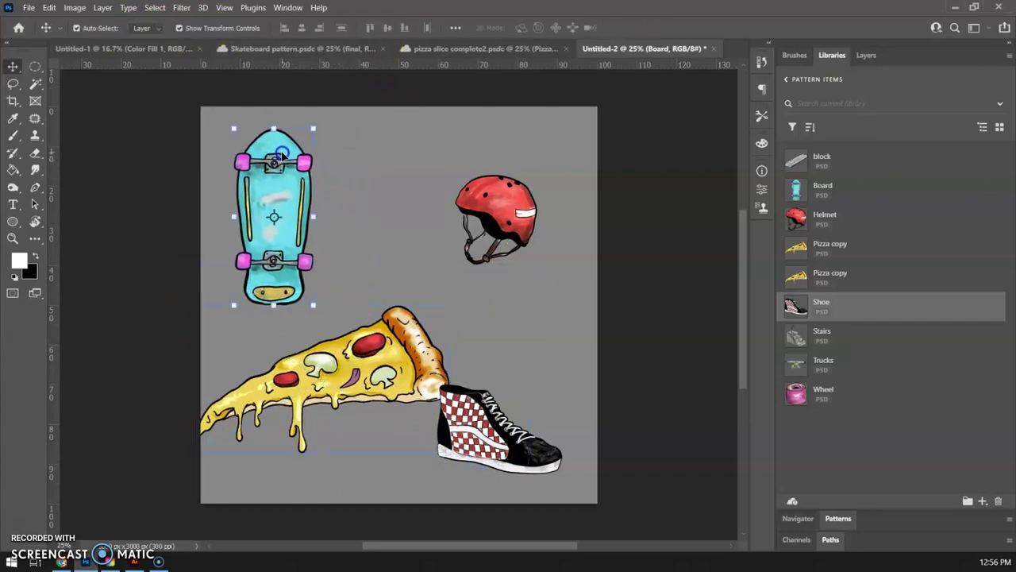
pyautogui.click(863, 56)
pyautogui.moveTo(419, 373); pyautogui.dragTo(441, 340)
pyautogui.moveTo(279, 191); pyautogui.dragTo(258, 187)
pyautogui.moveTo(539, 210); pyautogui.dragTo(434, 198)
pyautogui.moveTo(459, 363); pyautogui.dragTo(554, 300)
pyautogui.moveTo(500, 447); pyautogui.dragTo(512, 407)
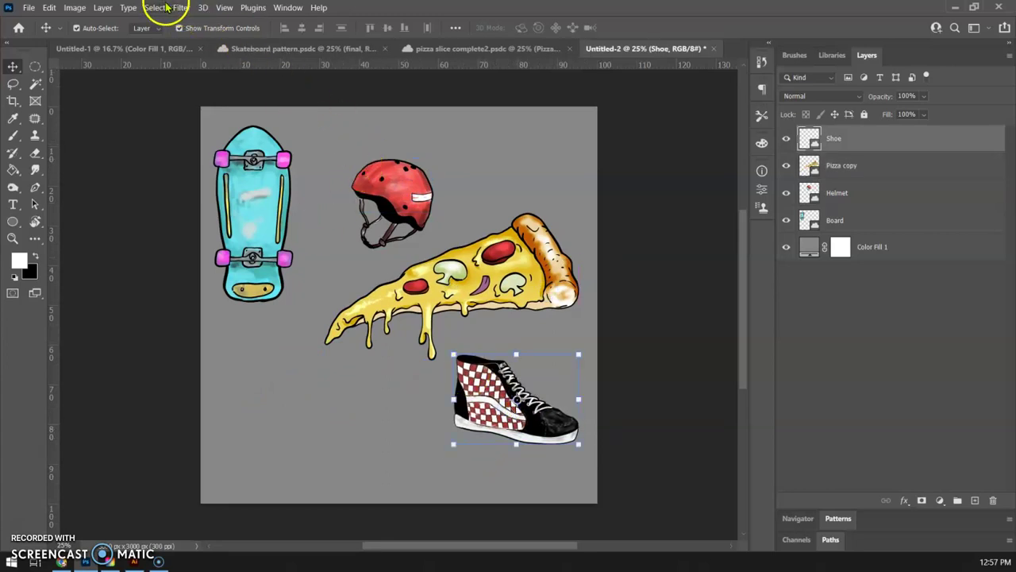
# Turn on Pattern Preview to show the artwork repeating around the canvas tile
pyautogui.click(226, 7)
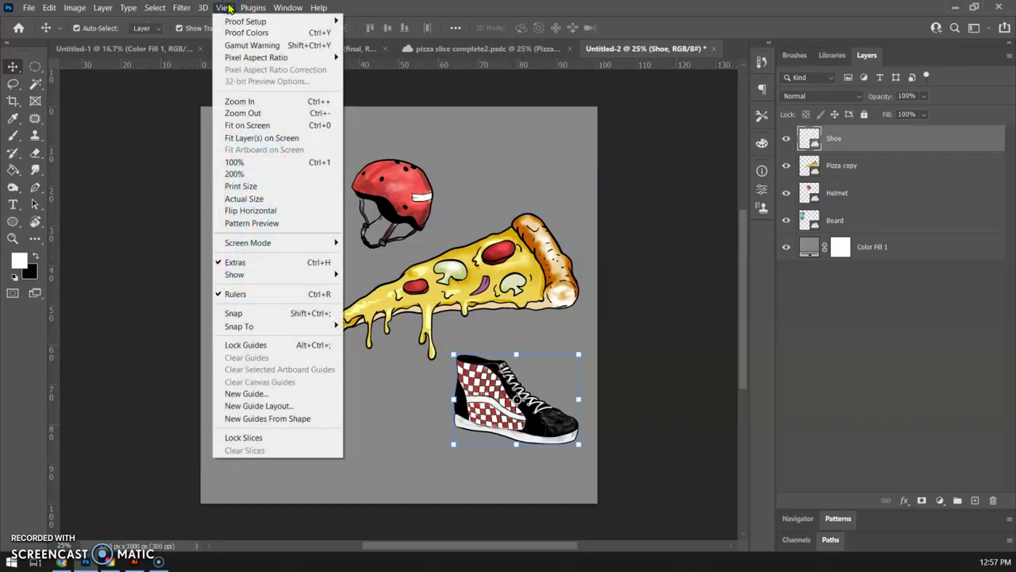
pyautogui.click(245, 225)
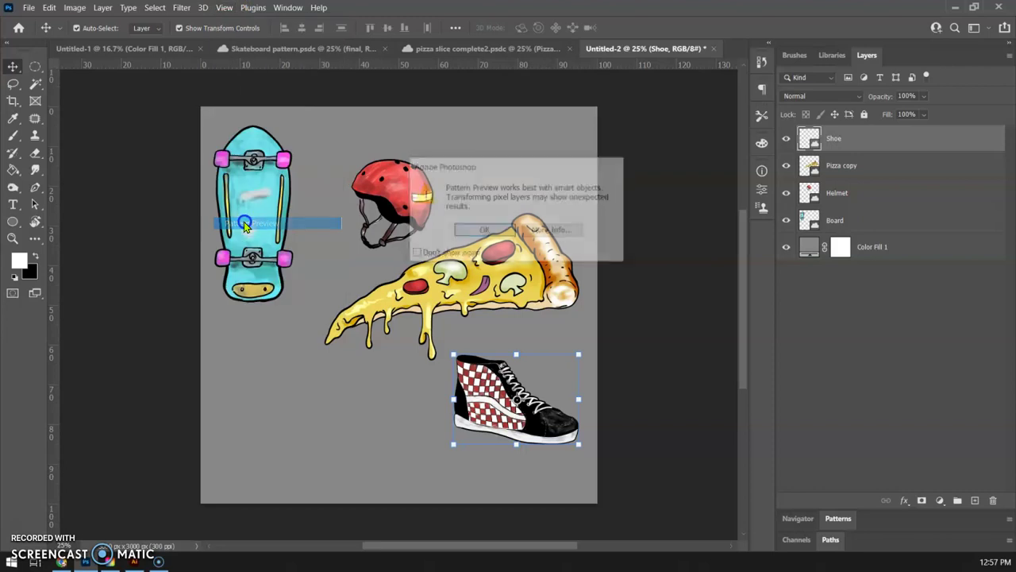
pyautogui.click(485, 231)
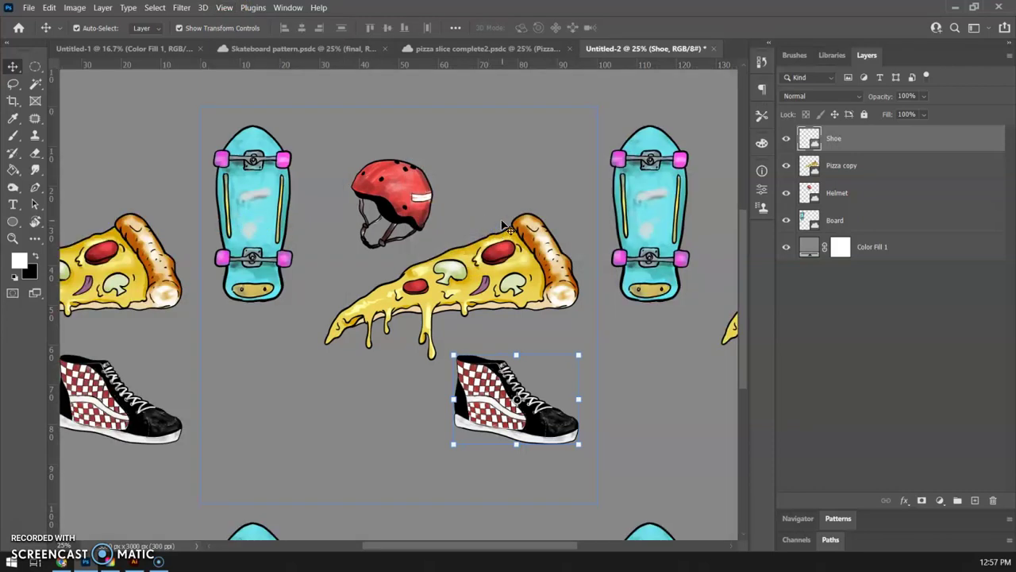
pyautogui.hotkey('ctrl', '-')
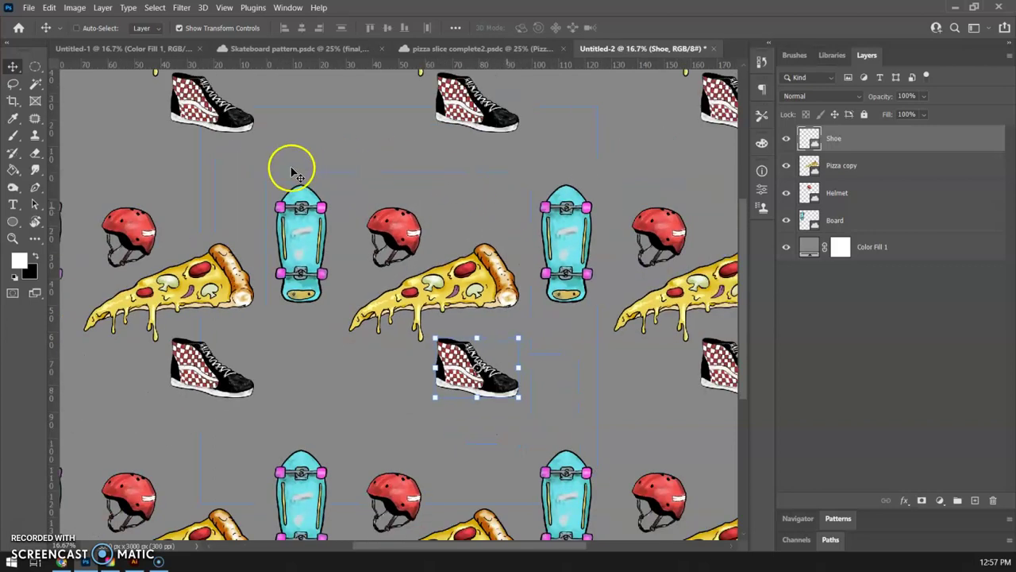
# Change the background color fill to dark gray, hex 393939
pyautogui.doubleClick(810, 253)
pyautogui.moveTo(588, 230)
pyautogui.mouseDown()
pyautogui.moveTo(560, 236)
pyautogui.moveTo(552, 262)
pyautogui.moveTo(559, 230)
pyautogui.mouseUp()
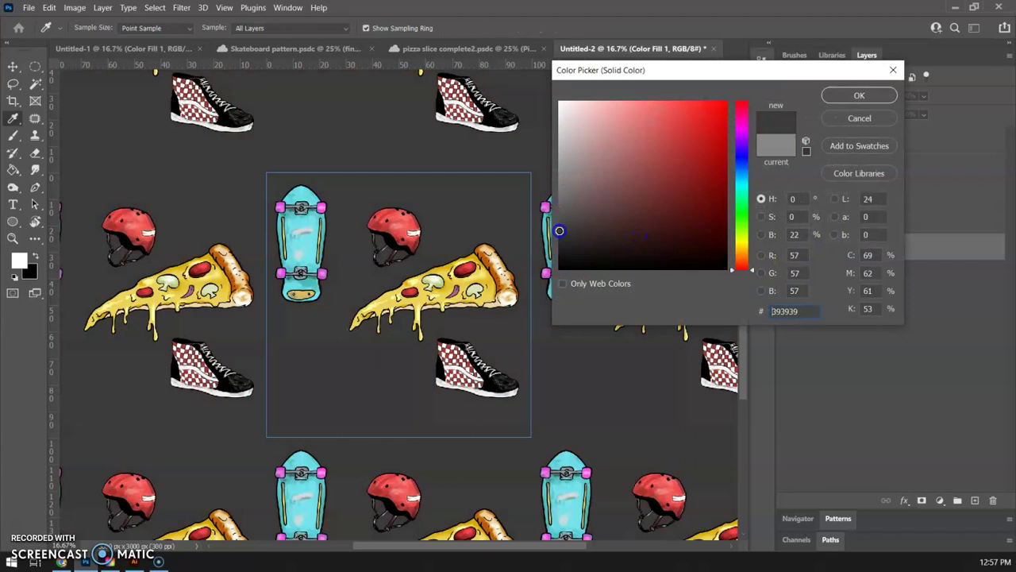
pyautogui.click(860, 96)
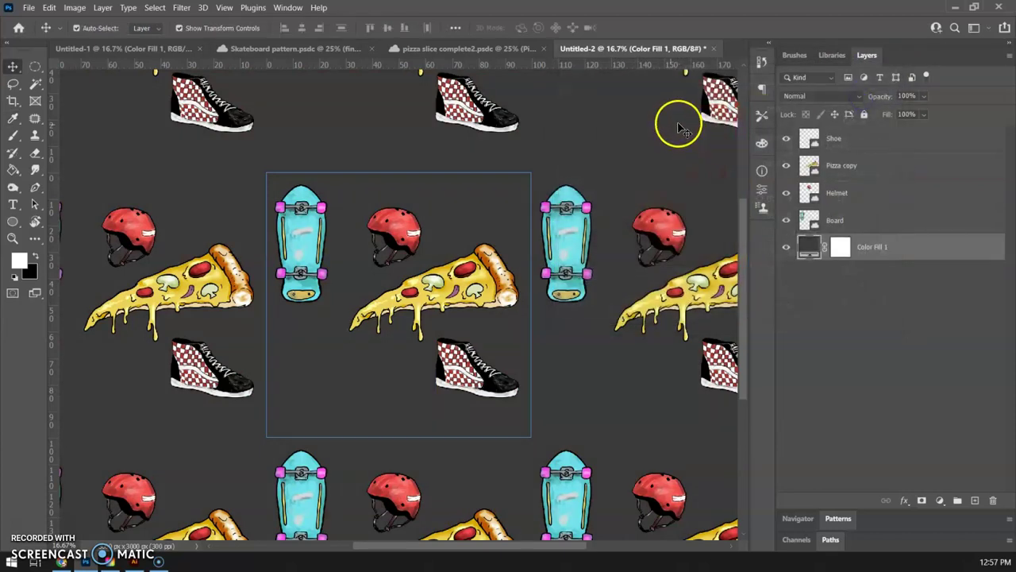
# Reposition the pizza across the pattern tile's lower-left edge and the helmet near its right edge, above the shoe
pyautogui.moveTo(395, 234); pyautogui.dragTo(465, 200)
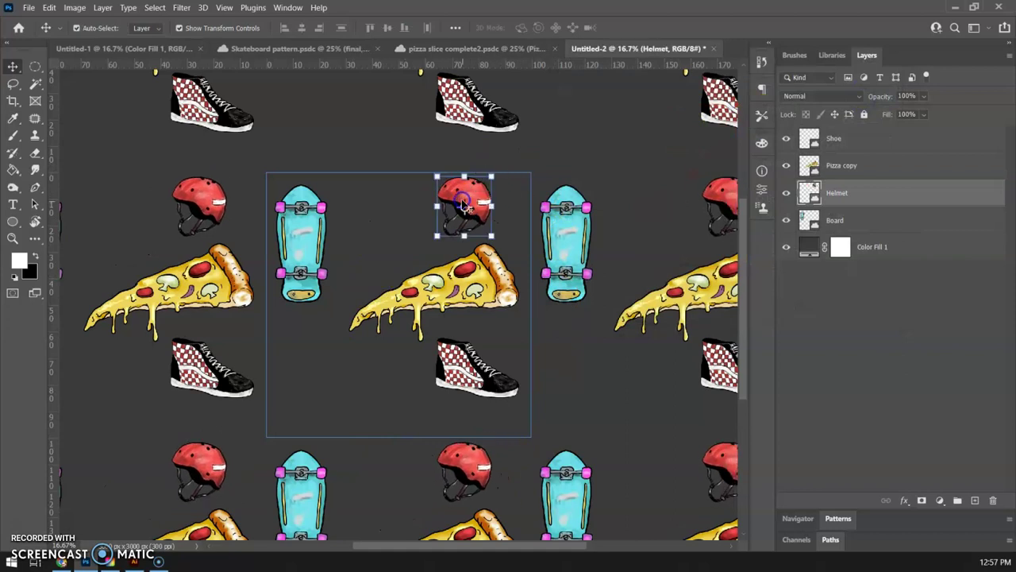
pyautogui.hotkey('ctrl', '-')
pyautogui.hotkey('ctrl', '-')
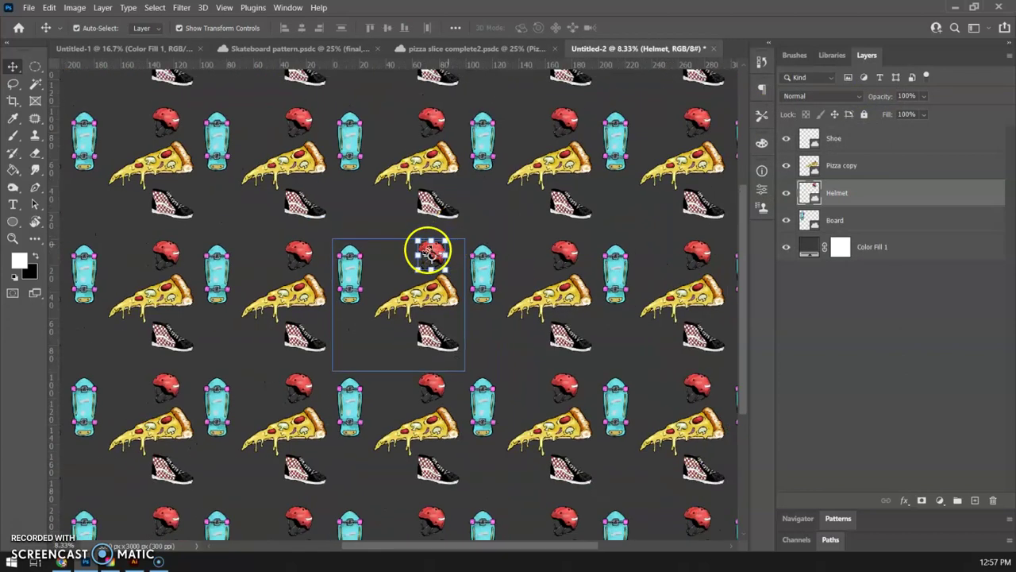
pyautogui.click(436, 304)
pyautogui.moveTo(437, 300); pyautogui.dragTo(391, 359)
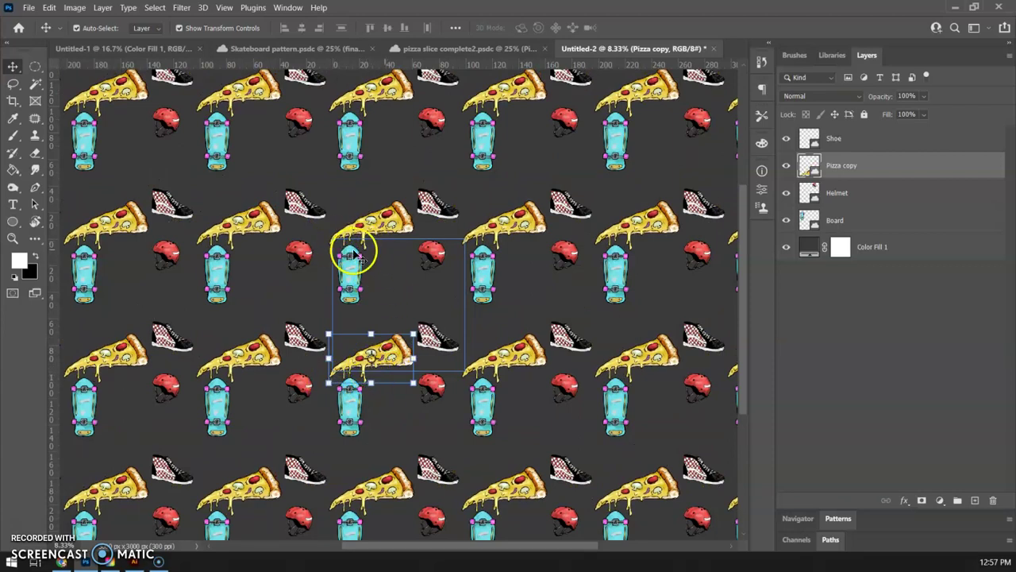
pyautogui.moveTo(395, 355); pyautogui.dragTo(377, 350)
pyautogui.click(435, 340)
pyautogui.moveTo(431, 248); pyautogui.dragTo(446, 277)
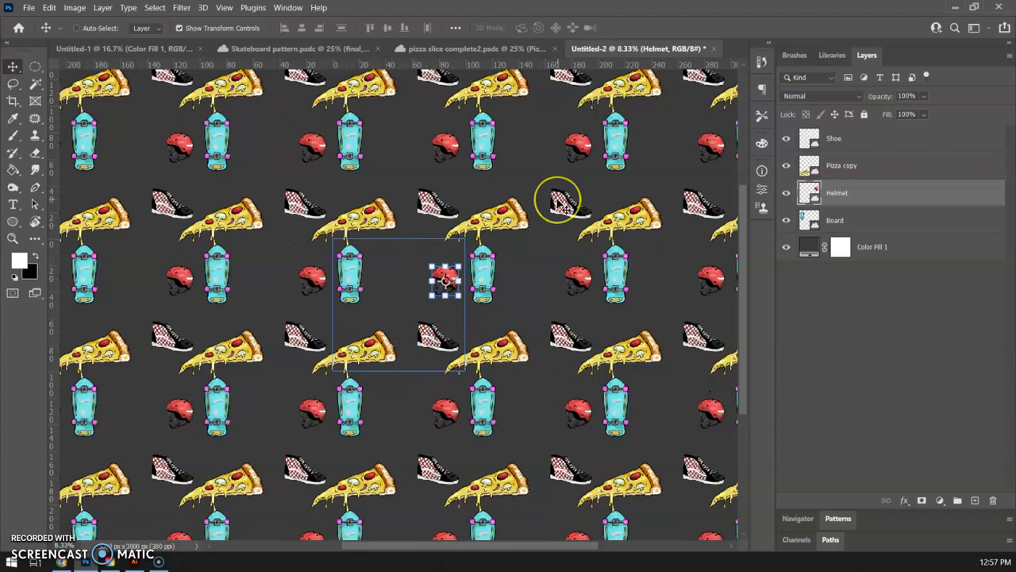
# Turn Pattern Preview off to view the single tile and turn it back on to compare the repeat
pyautogui.hotkey('ctrl', '+')
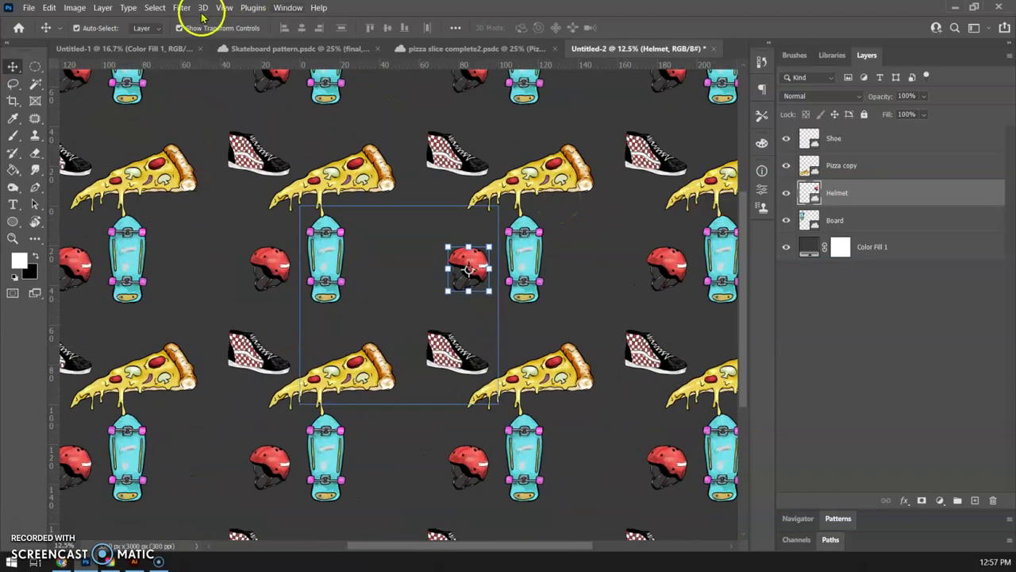
pyautogui.click(223, 8)
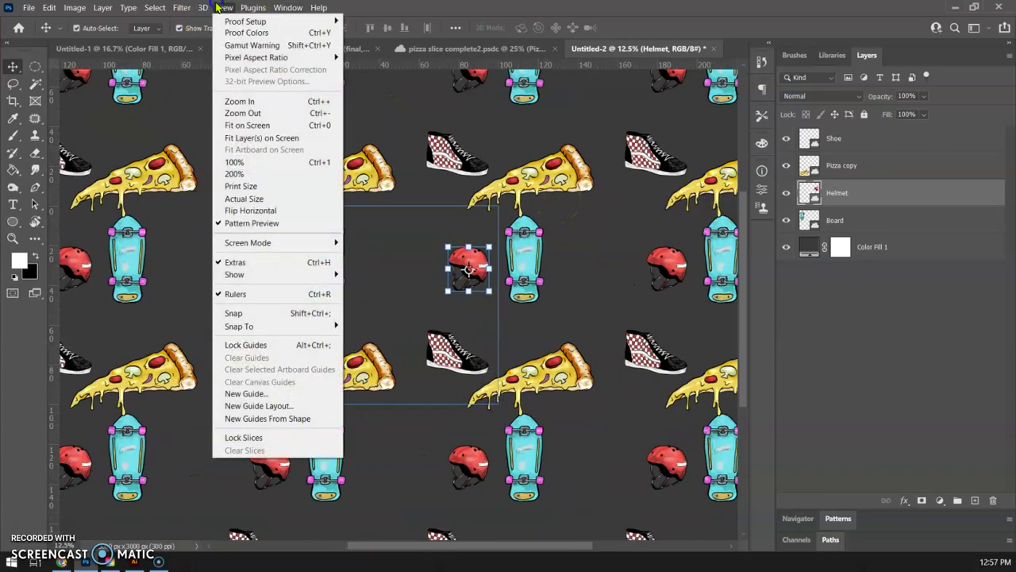
pyautogui.click(272, 223)
pyautogui.click(223, 8)
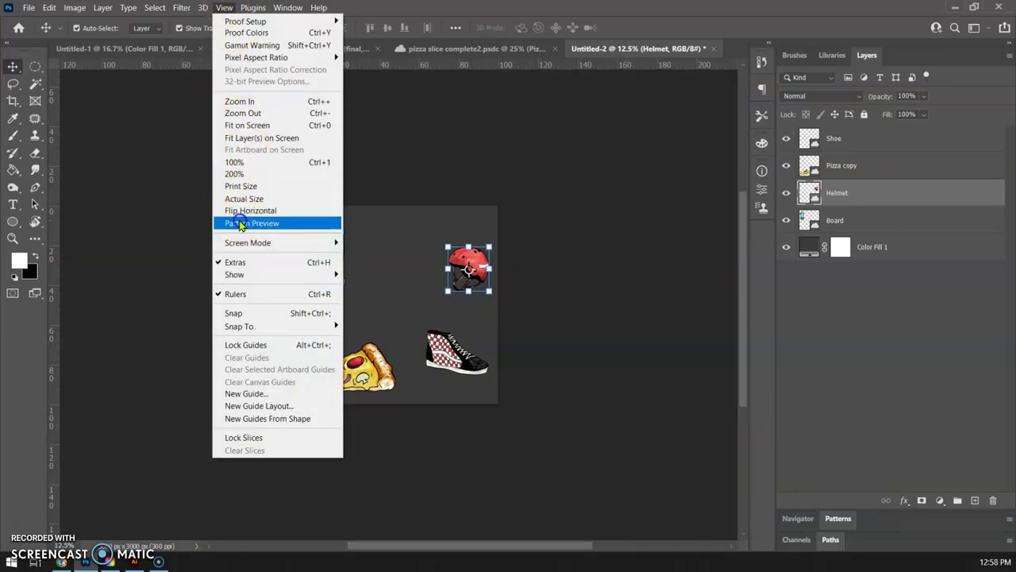
pyautogui.click(240, 223)
pyautogui.click(482, 229)
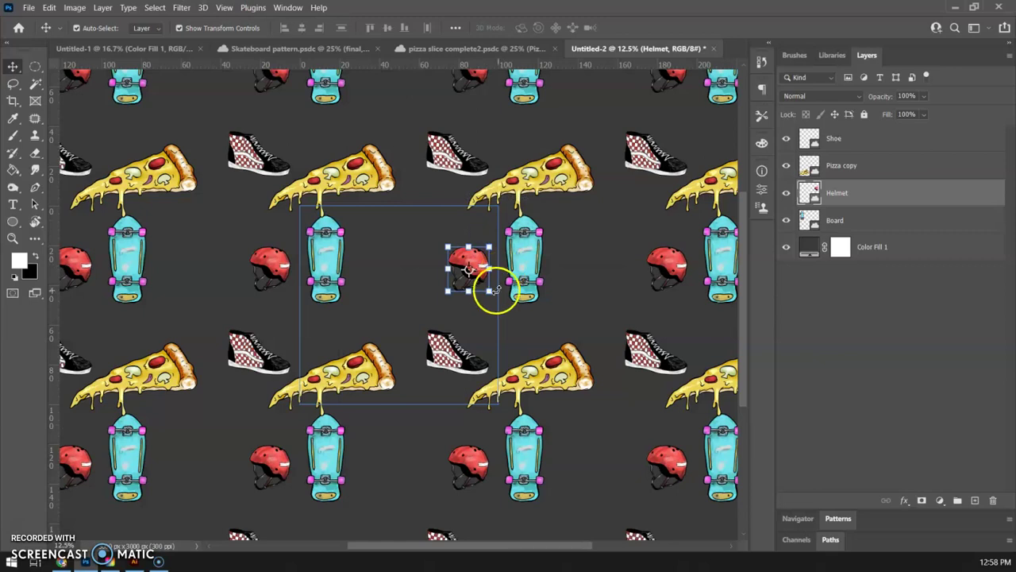
# Move the helmet higher near the tile's right edge and place a duplicate of it in the tile's center
pyautogui.hotkey('ctrl', '+')
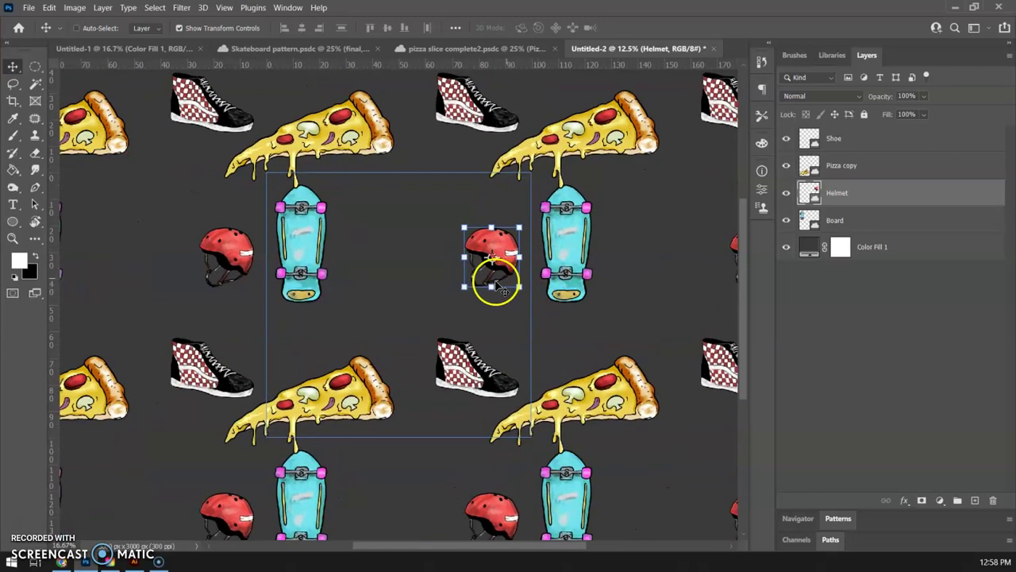
pyautogui.moveTo(501, 236); pyautogui.dragTo(505, 209)
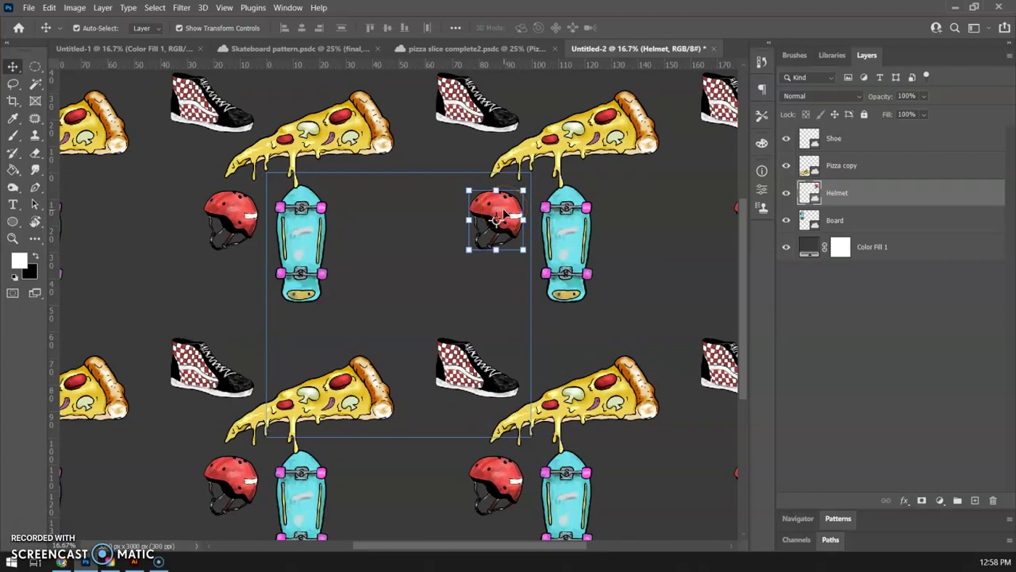
pyautogui.moveTo(508, 208); pyautogui.dragTo(402, 273)
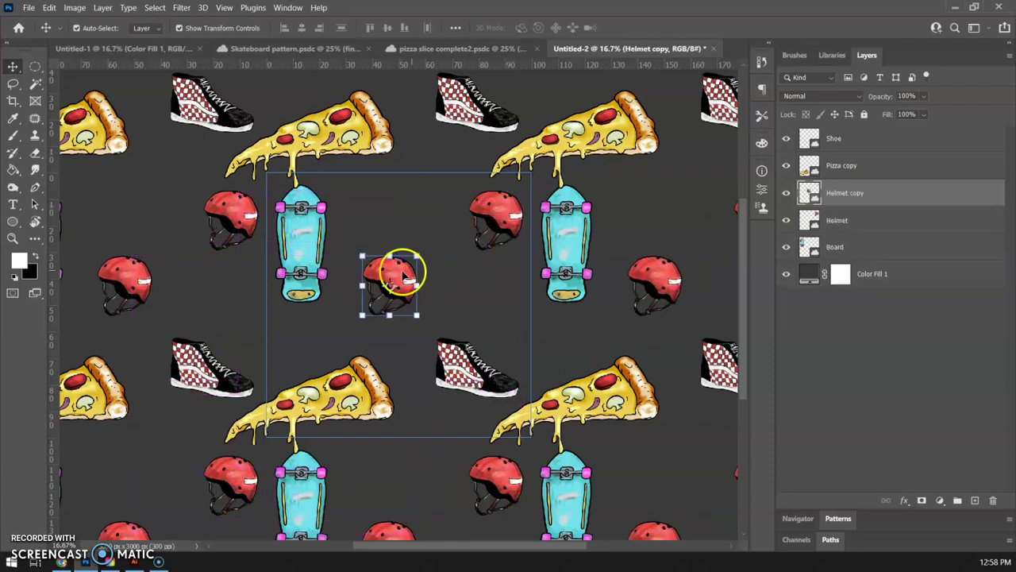
pyautogui.click(450, 252)
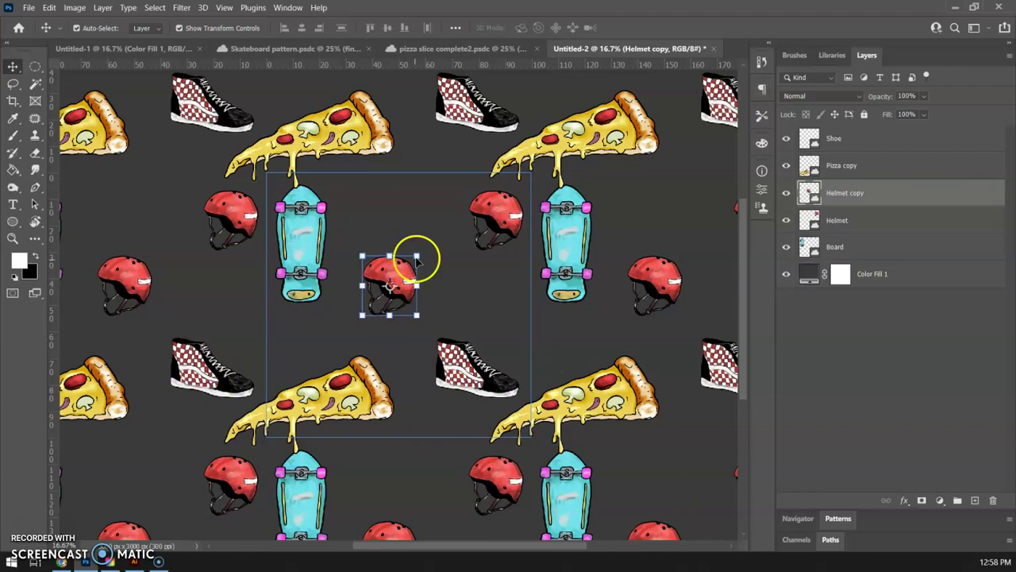
# Scale the duplicate helmet to about 139%, rotate it about 130 degrees, and position it between the skateboard and the shoe
pyautogui.moveTo(418, 255); pyautogui.dragTo(444, 231)
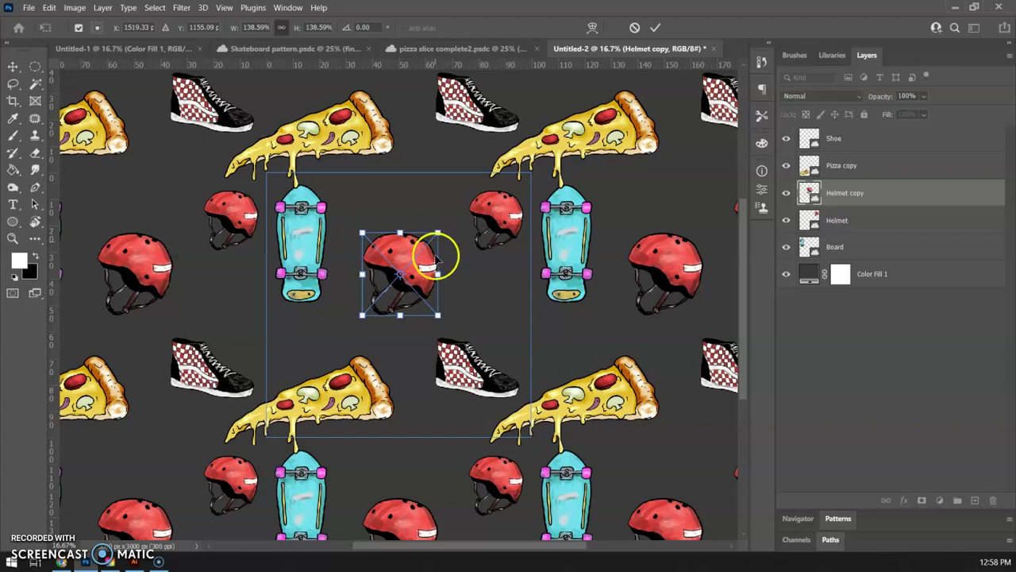
pyautogui.moveTo(447, 228); pyautogui.dragTo(409, 364)
pyautogui.moveTo(419, 297); pyautogui.dragTo(407, 327)
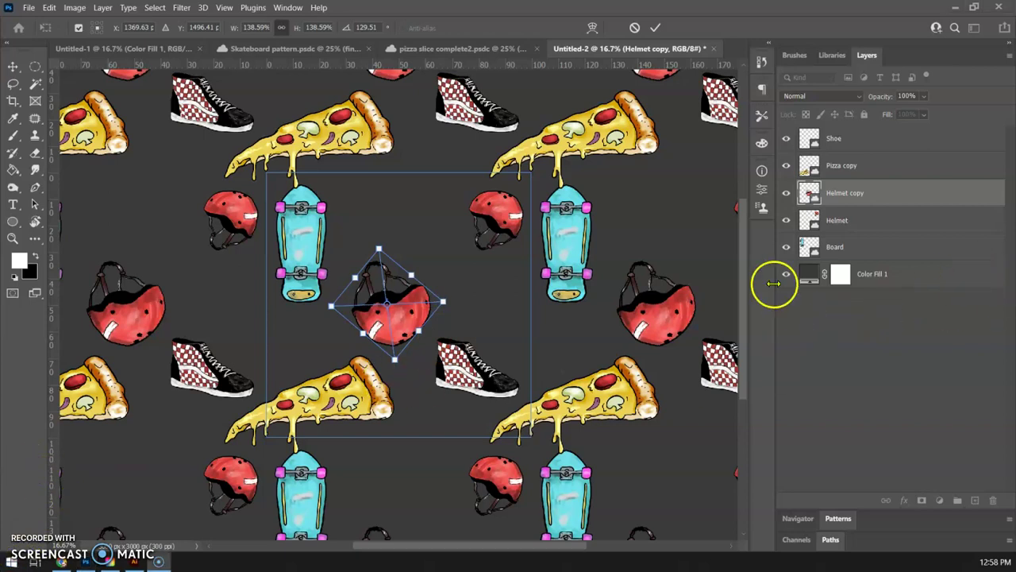
pyautogui.click(862, 192)
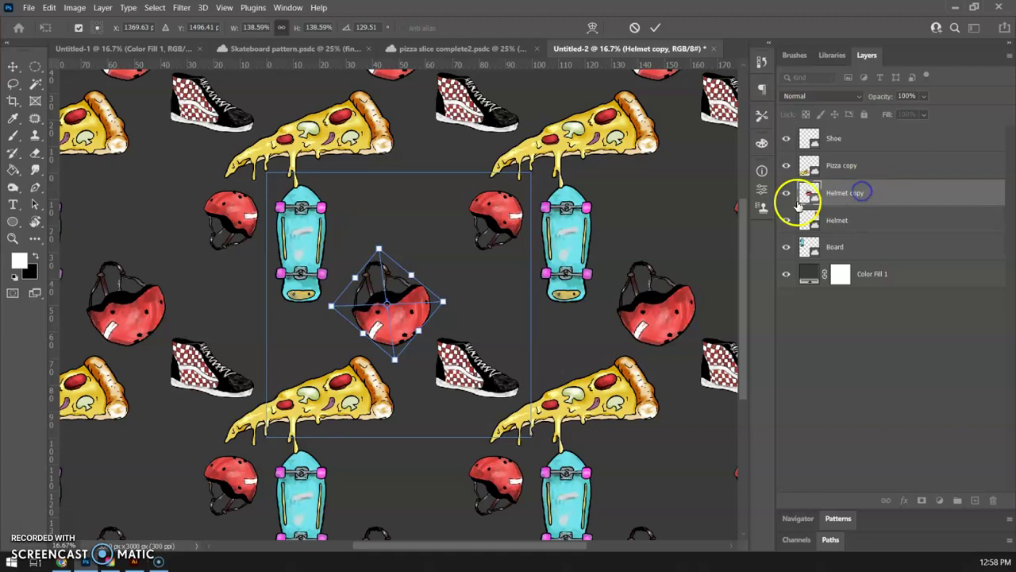
pyautogui.click(788, 195)
pyautogui.click(788, 194)
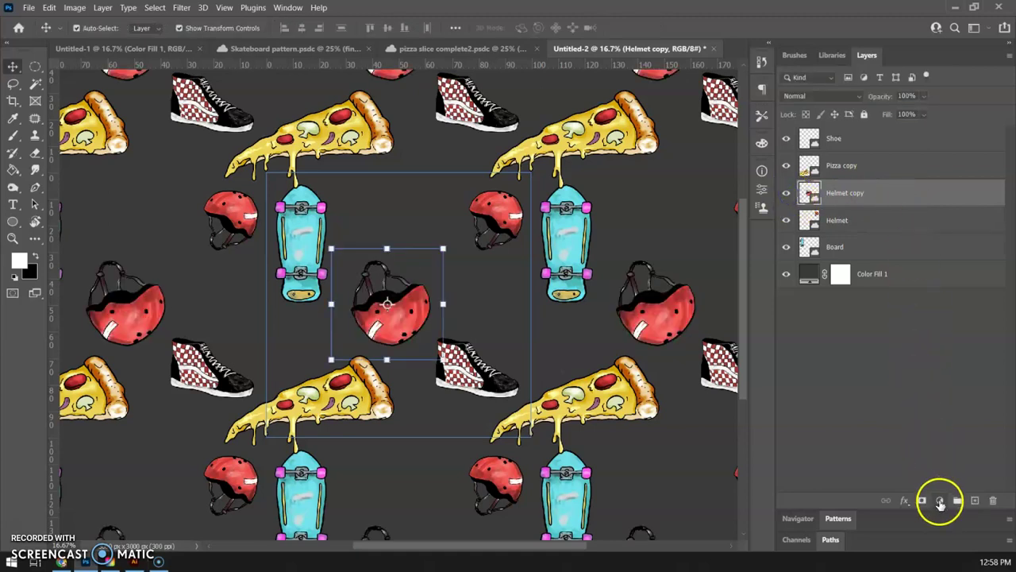
# Add a Hue/Saturation adjustment with hue -15 above the duplicate helmet and clip it to that layer only
pyautogui.click(943, 502)
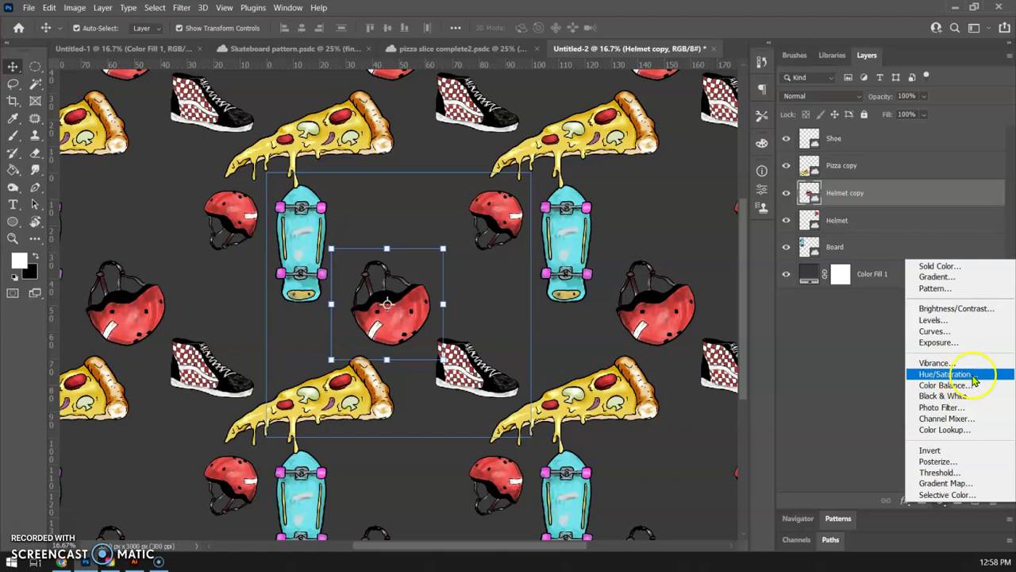
pyautogui.click(945, 374)
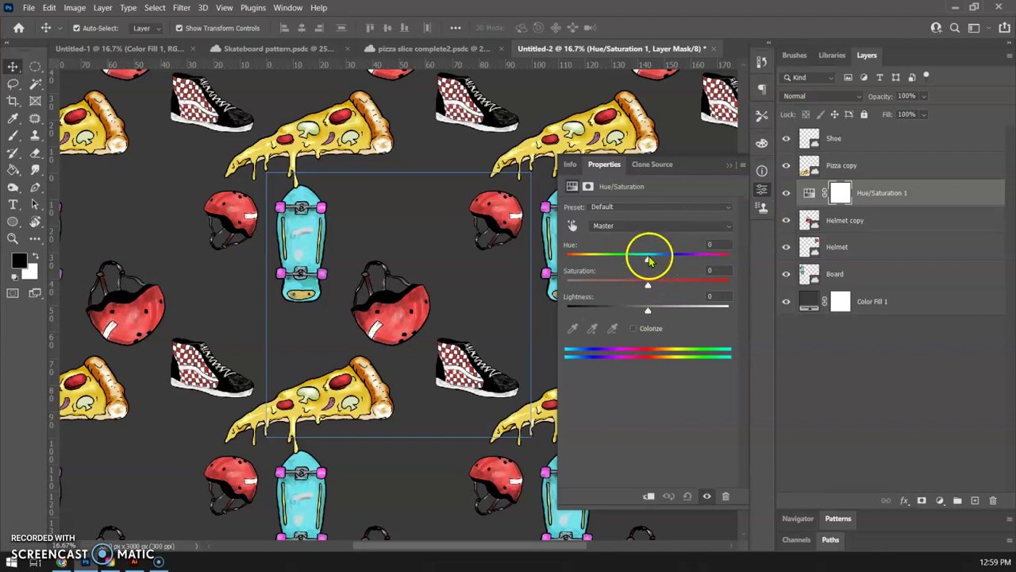
pyautogui.moveTo(648, 262)
pyautogui.mouseDown()
pyautogui.moveTo(722, 264)
pyautogui.moveTo(608, 267)
pyautogui.moveTo(746, 266)
pyautogui.moveTo(659, 262)
pyautogui.moveTo(673, 257)
pyautogui.moveTo(687, 257)
pyautogui.moveTo(631, 268)
pyautogui.mouseUp()
pyautogui.click(818, 190)
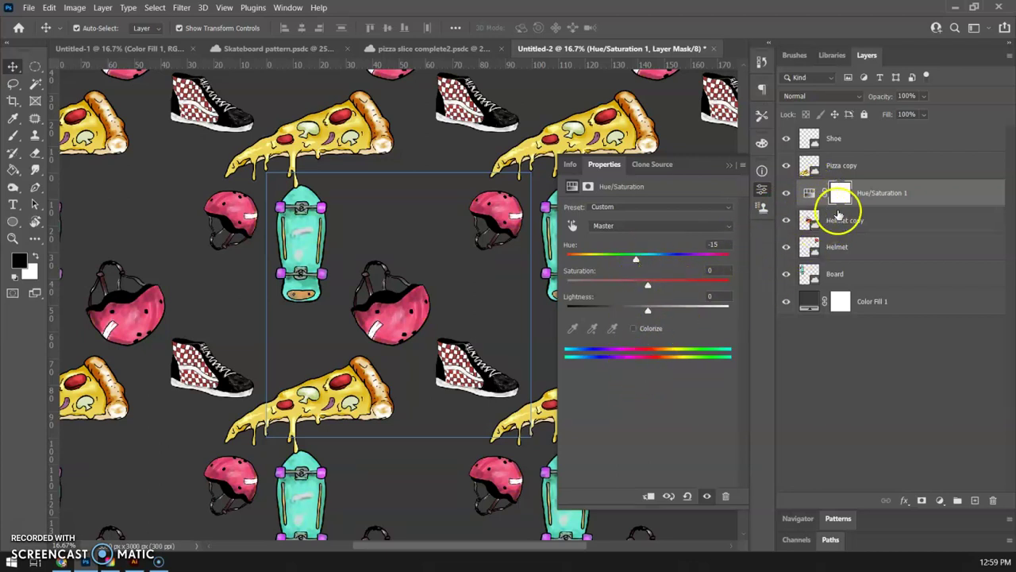
pyautogui.moveTo(846, 208); pyautogui.dragTo(876, 201)
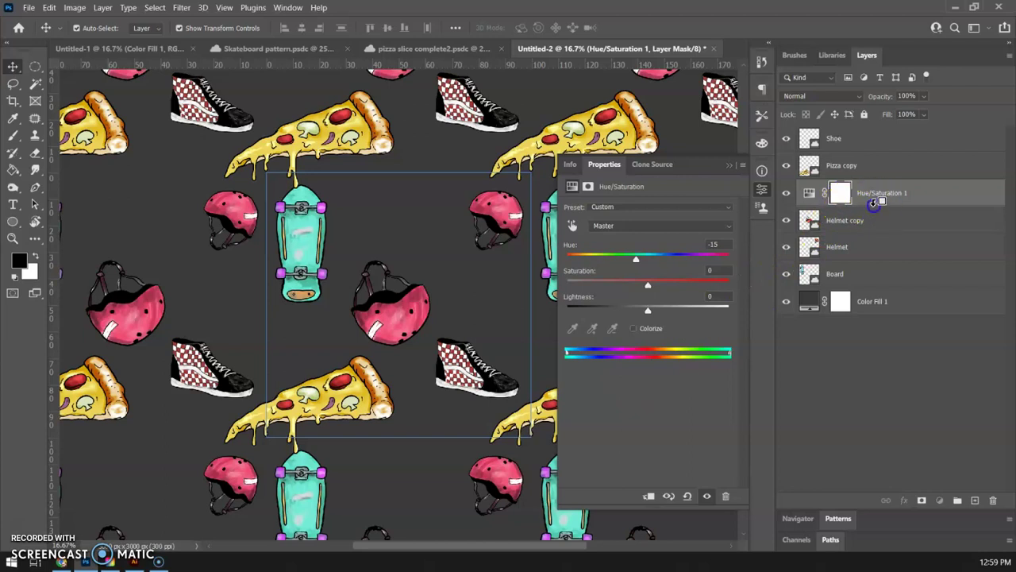
pyautogui.keyDown('alt'); pyautogui.click(874, 203); pyautogui.keyUp('alt')
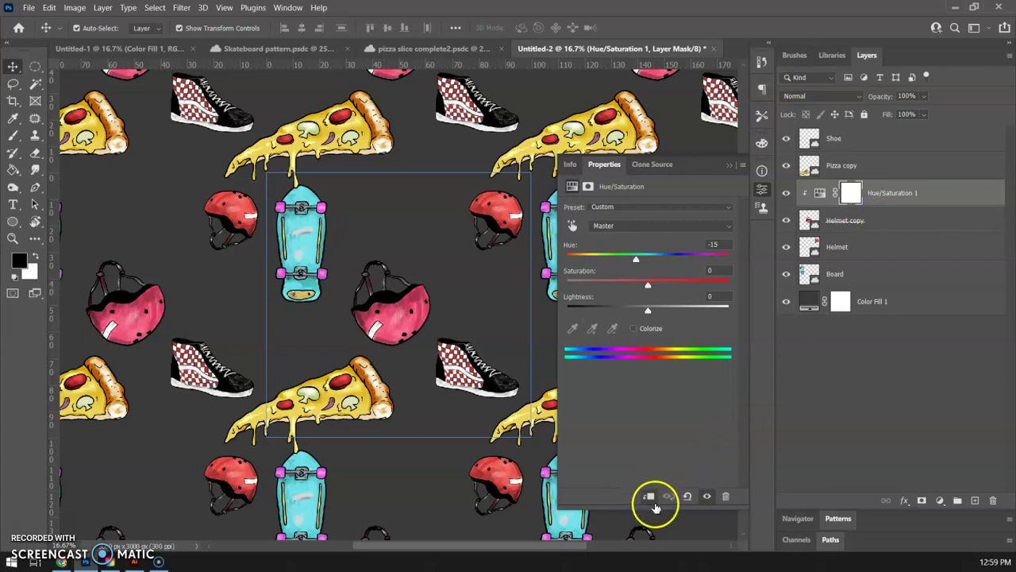
pyautogui.moveTo(667, 499); pyautogui.dragTo(649, 400)
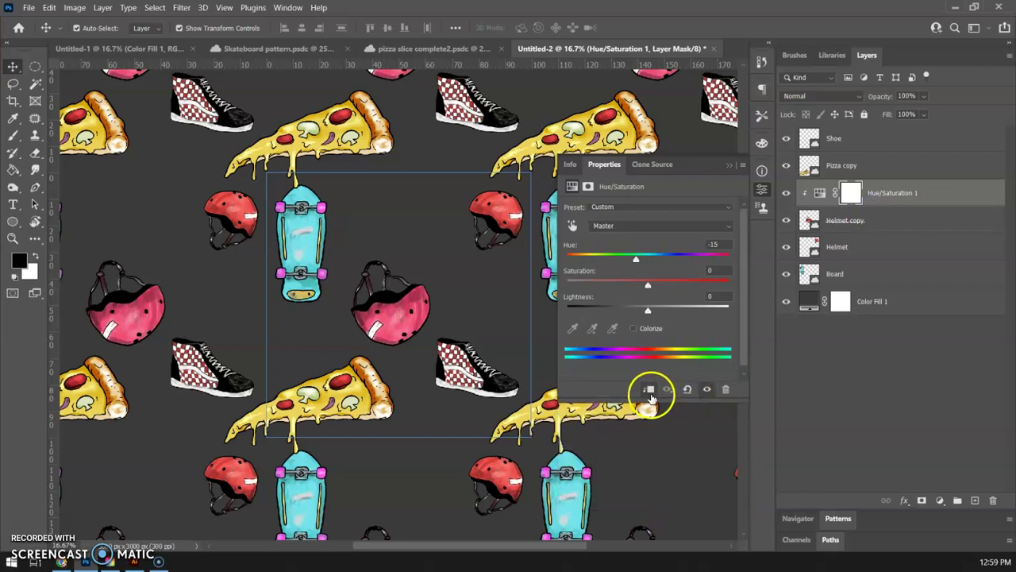
pyautogui.click(652, 393)
pyautogui.click(653, 393)
# Recolor the duplicate helmet lime green with hue +75 and saturation -10
pyautogui.moveTo(663, 262); pyautogui.dragTo(707, 258)
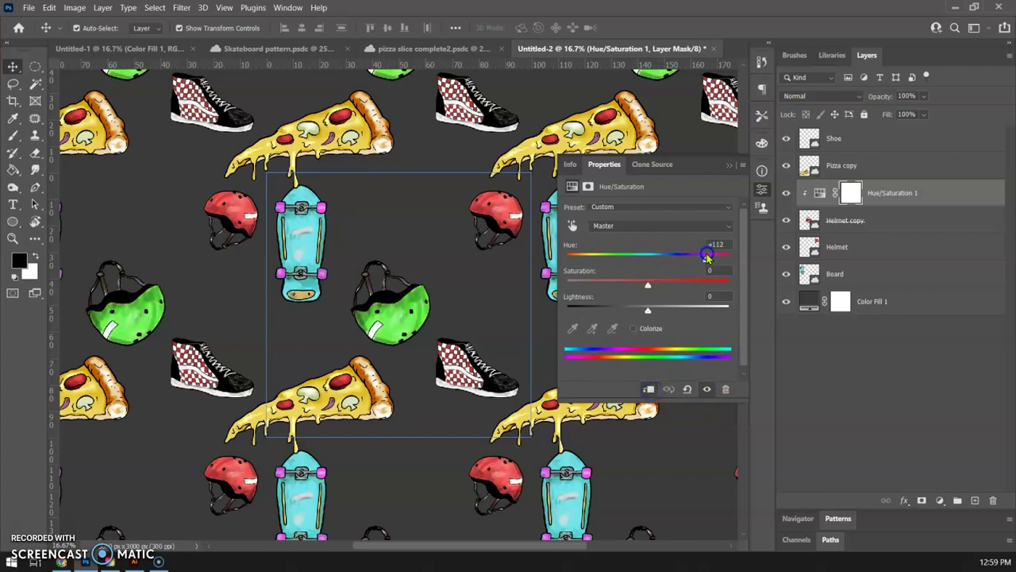
pyautogui.moveTo(648, 288)
pyautogui.mouseDown()
pyautogui.moveTo(607, 287)
pyautogui.moveTo(692, 277)
pyautogui.moveTo(640, 284)
pyautogui.mouseUp()
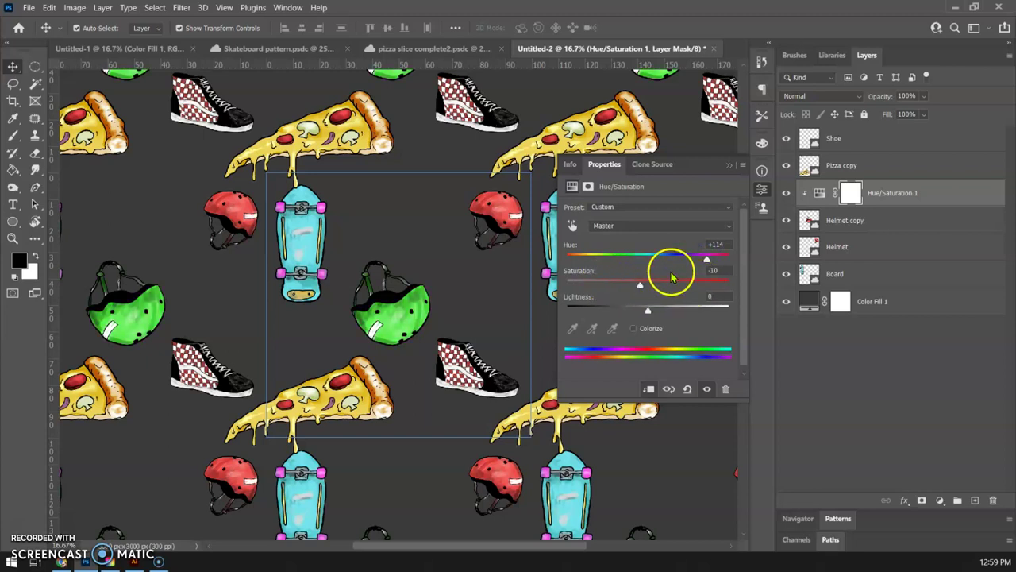
pyautogui.moveTo(709, 262); pyautogui.dragTo(694, 261)
pyautogui.click(913, 198)
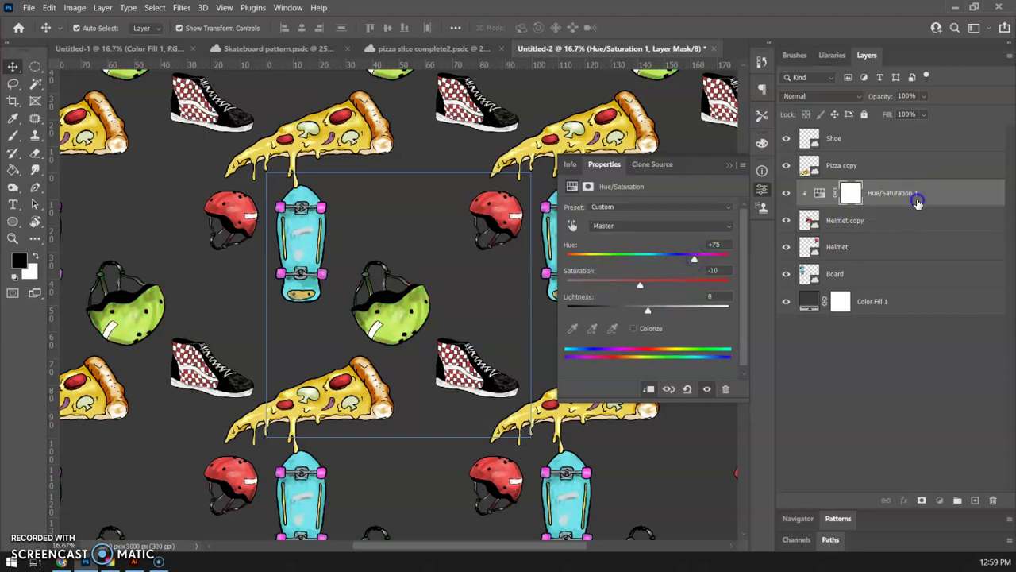
pyautogui.click(762, 190)
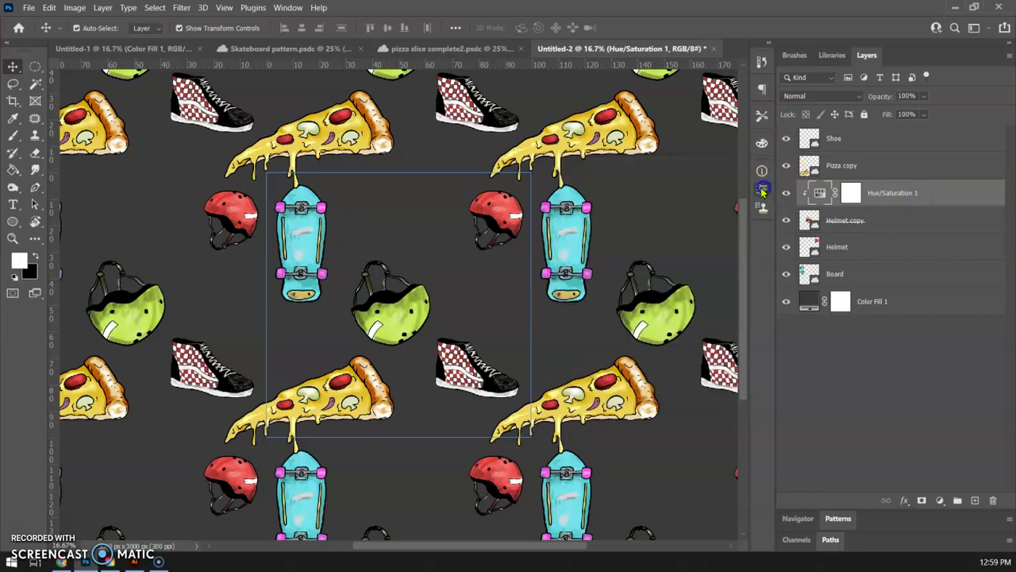
# Duplicate the skateboard, then shrink and tilt the copy upside down between the green helmet and the tile's right edge, above the shoe
pyautogui.click(302, 235)
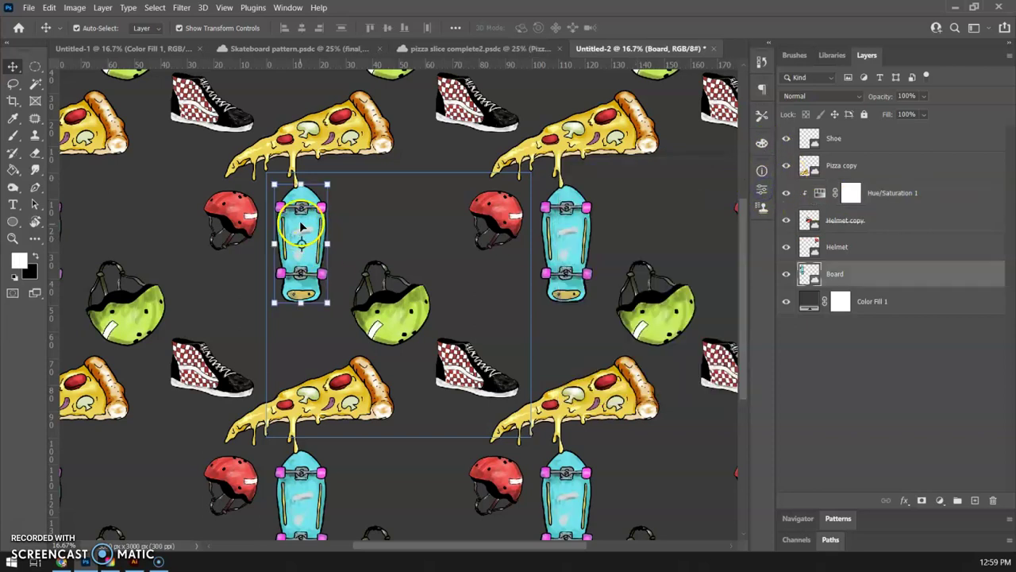
pyautogui.moveTo(300, 228); pyautogui.dragTo(506, 328)
pyautogui.hotkey('ctrl', 'j')
pyautogui.press('Return')
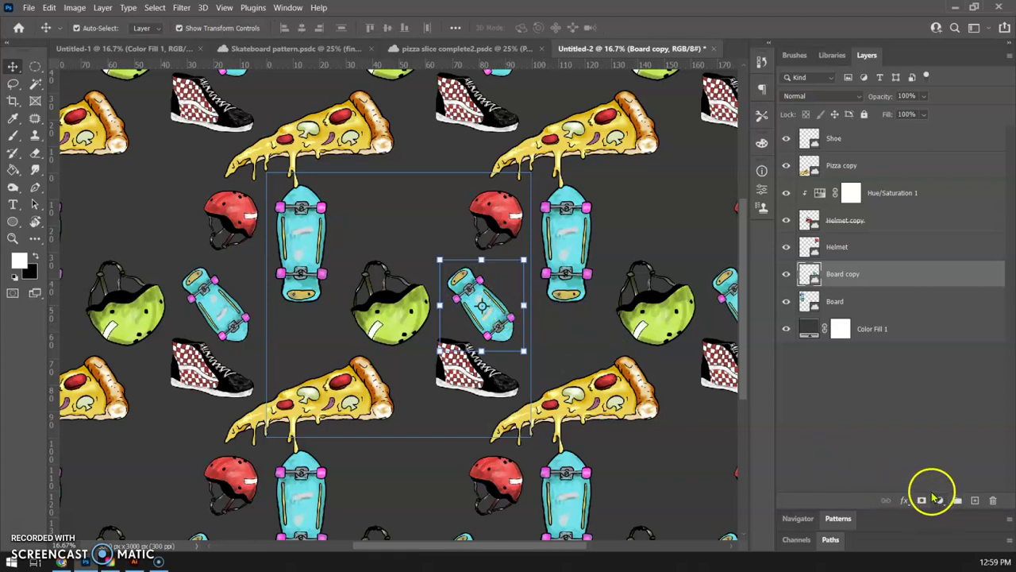
# Recolor the small skateboard purple with a Hue/Saturation adjustment clipped to its layer, using hue +114 and saturation +7
pyautogui.click(939, 501)
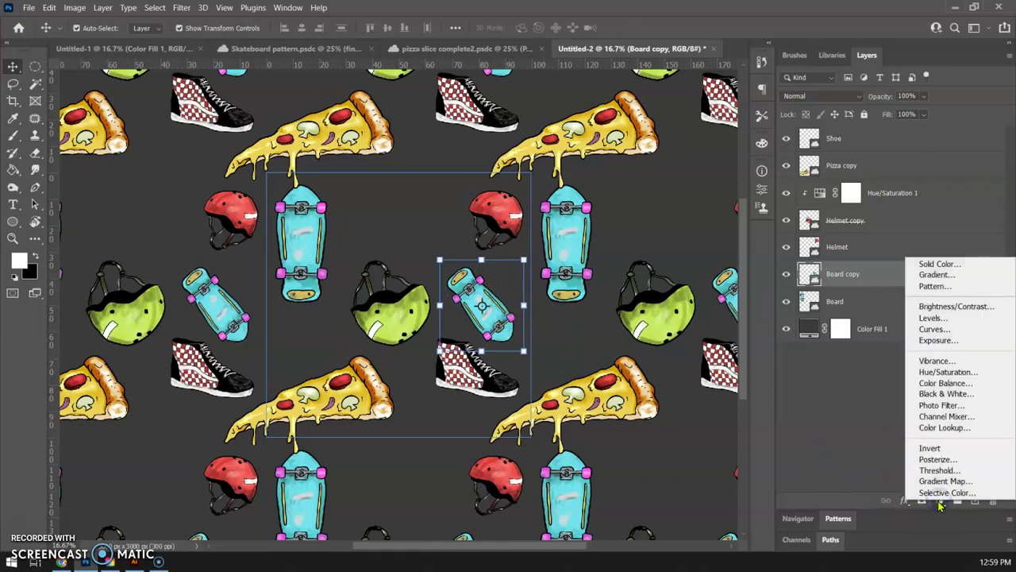
pyautogui.click(950, 372)
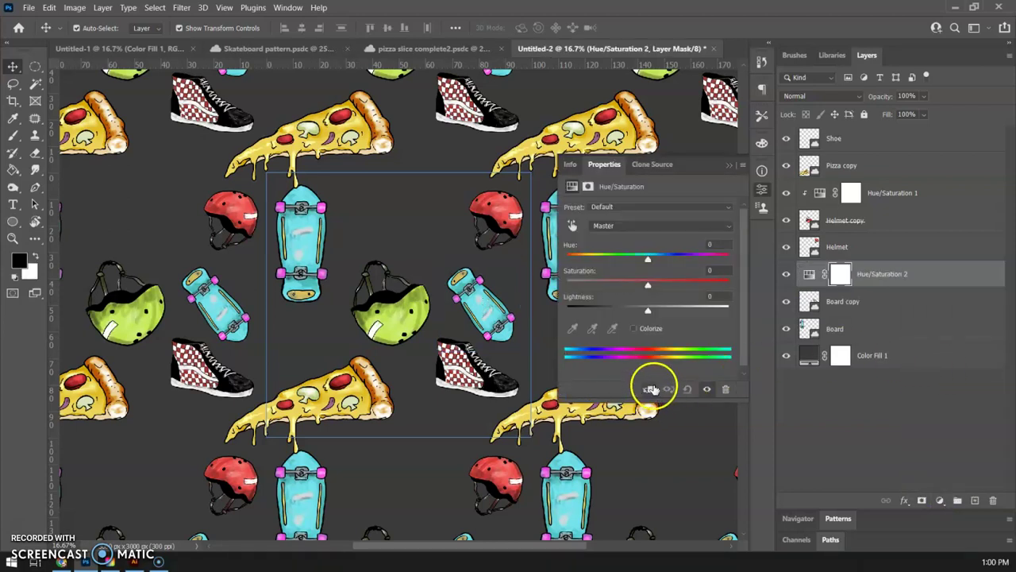
pyautogui.moveTo(648, 284); pyautogui.dragTo(689, 286)
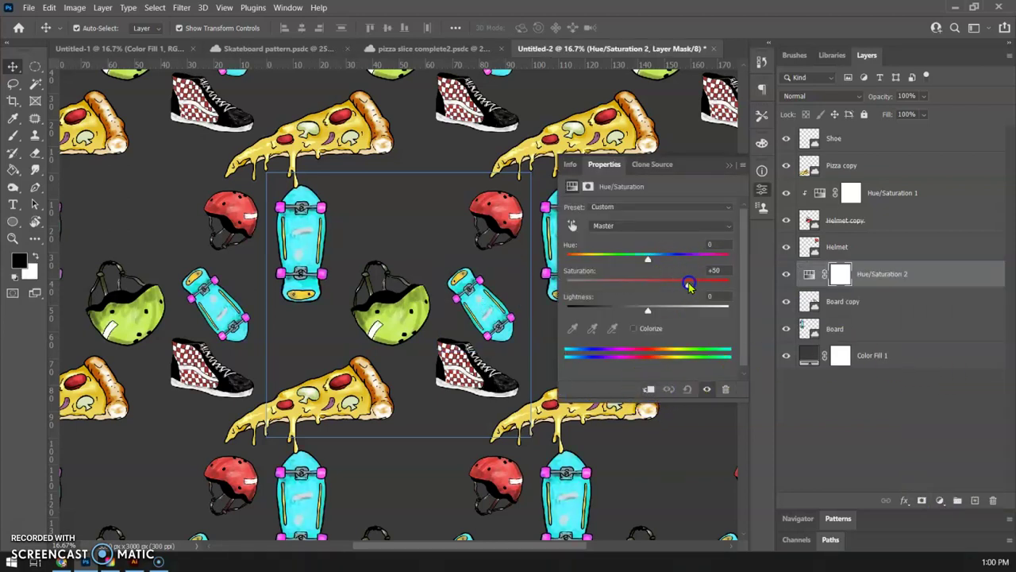
pyautogui.moveTo(647, 259); pyautogui.dragTo(660, 296)
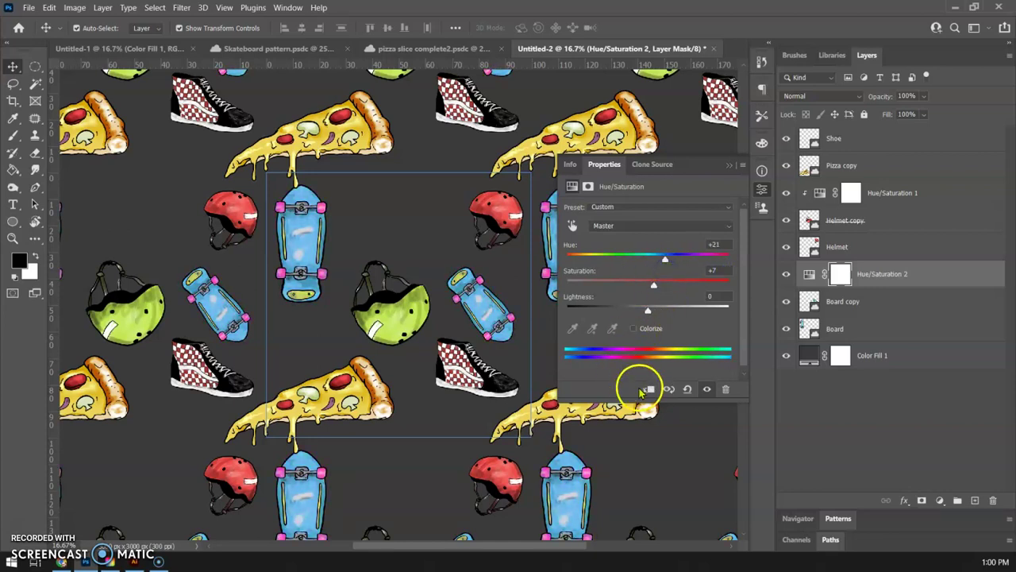
pyautogui.click(649, 389)
pyautogui.moveTo(665, 259); pyautogui.dragTo(707, 272)
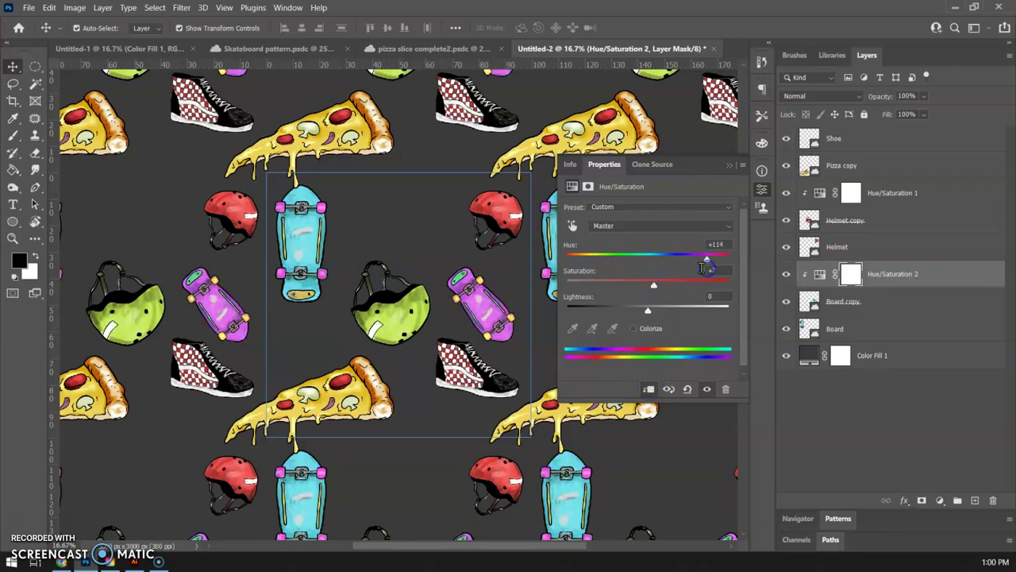
pyautogui.click(762, 189)
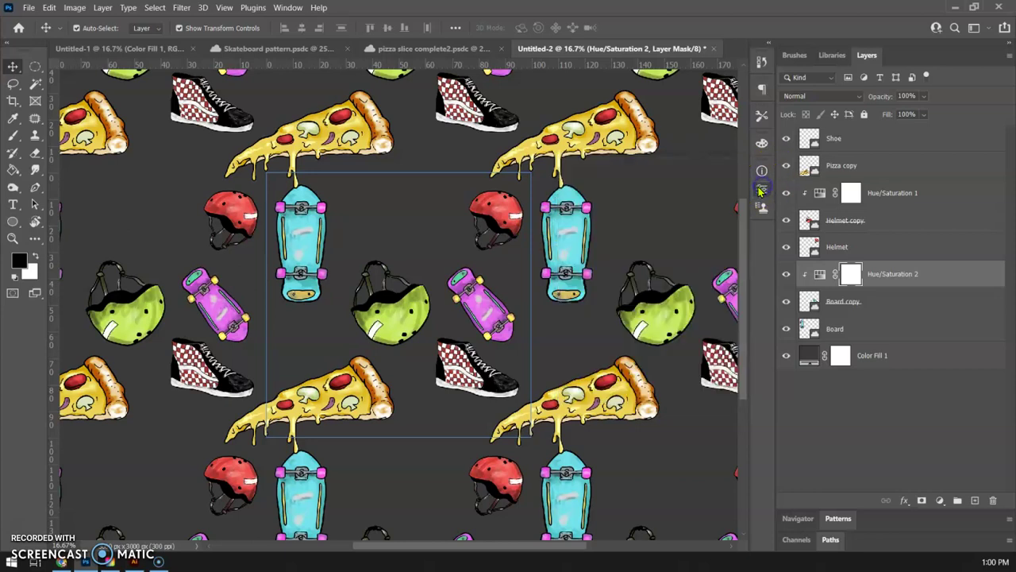
# Turn off Pattern Preview to check the artwork on the single canvas tile
pyautogui.hotkey('ctrl', '-')
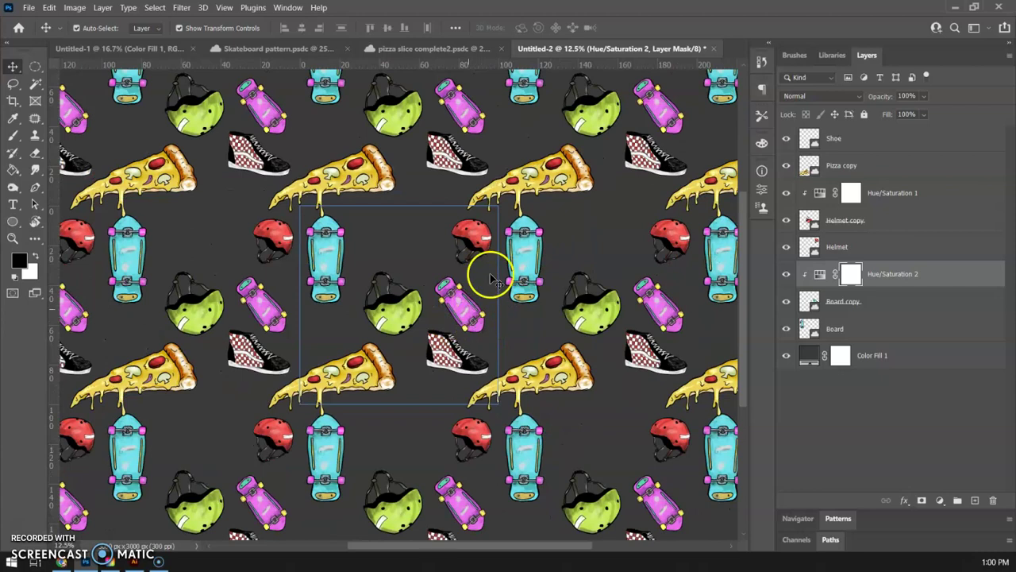
pyautogui.click(223, 7)
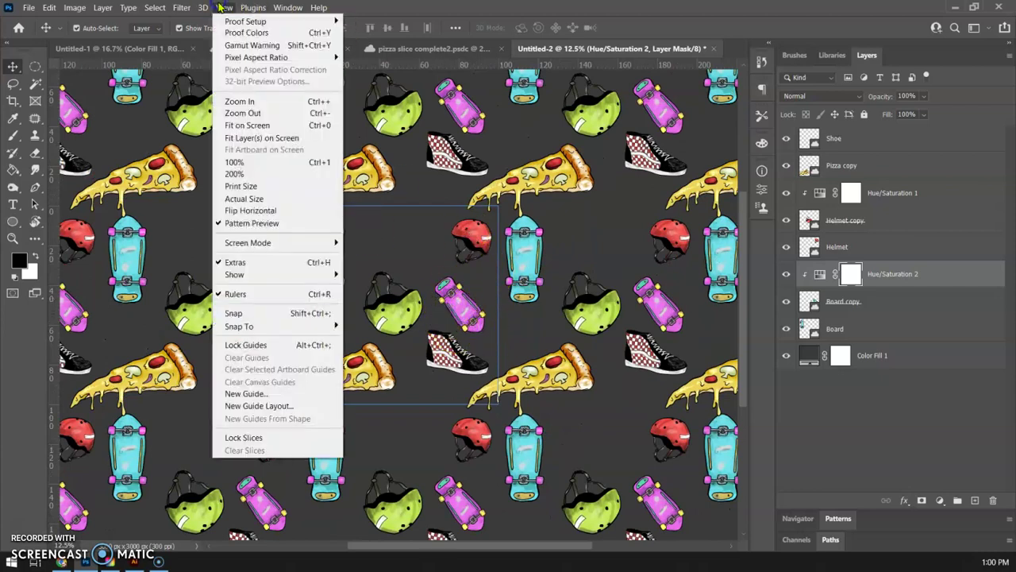
pyautogui.click(223, 7)
pyautogui.click(223, 8)
pyautogui.click(239, 226)
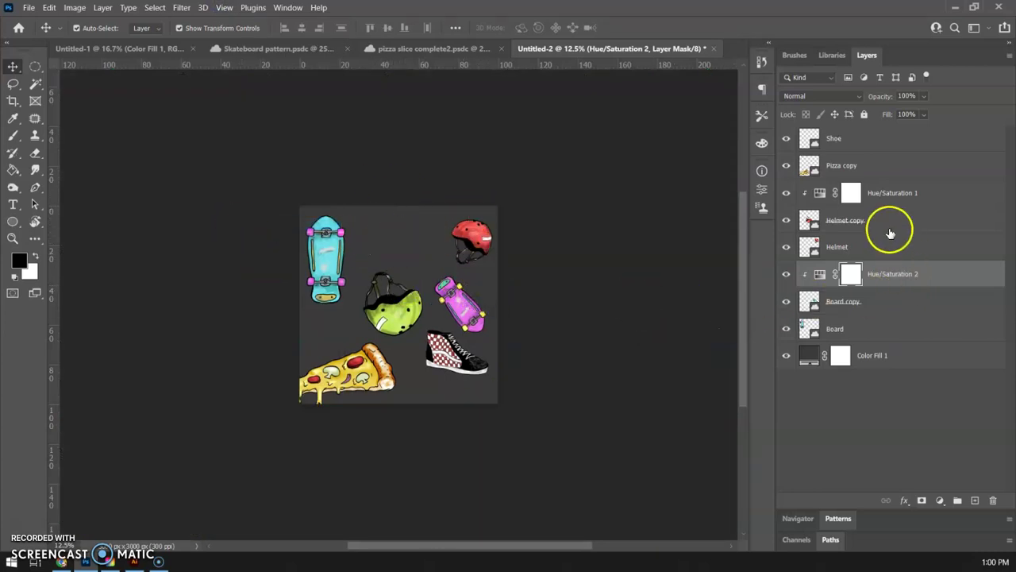
# Select the Shoe layer, turn Pattern Preview back on, and examine the repeating pattern across a wider area
pyautogui.click(858, 141)
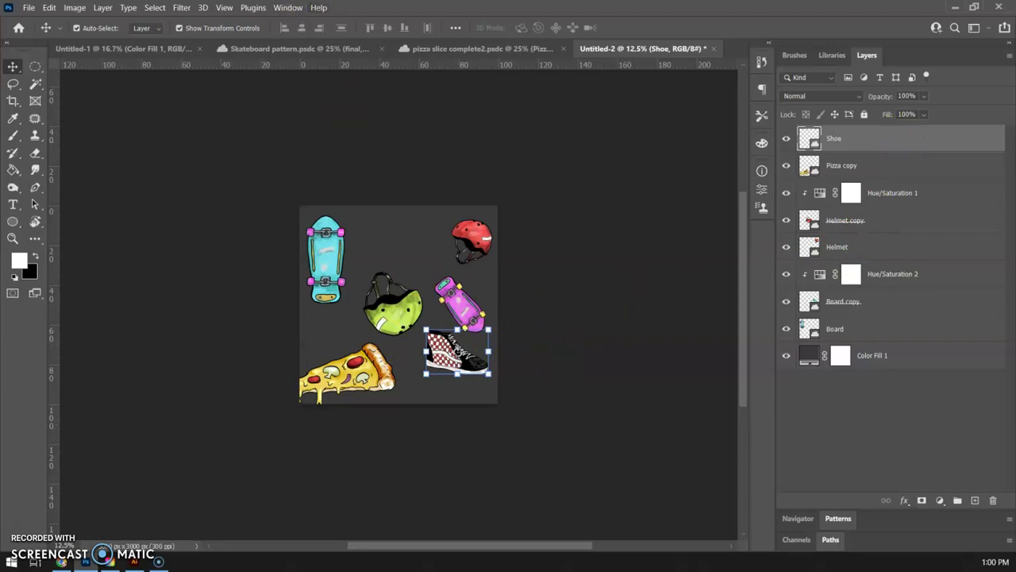
pyautogui.click(224, 7)
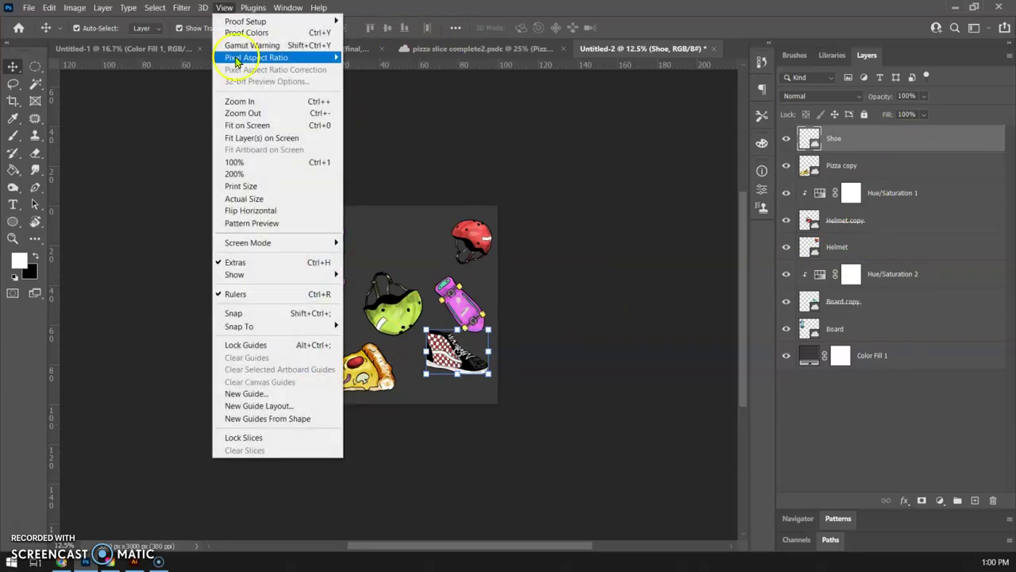
pyautogui.click(254, 220)
pyautogui.click(486, 230)
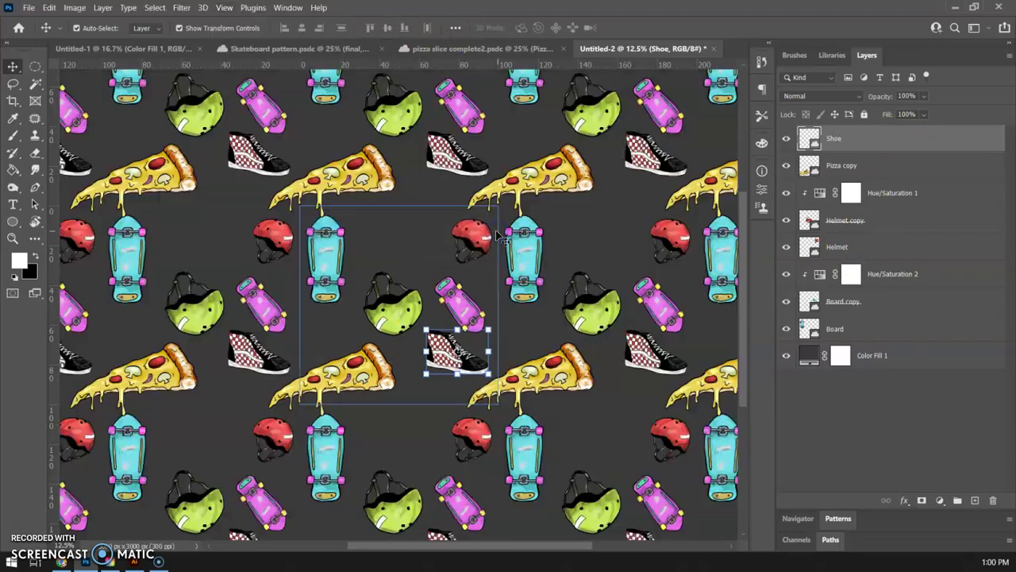
pyautogui.scroll(-4, 446, 322)
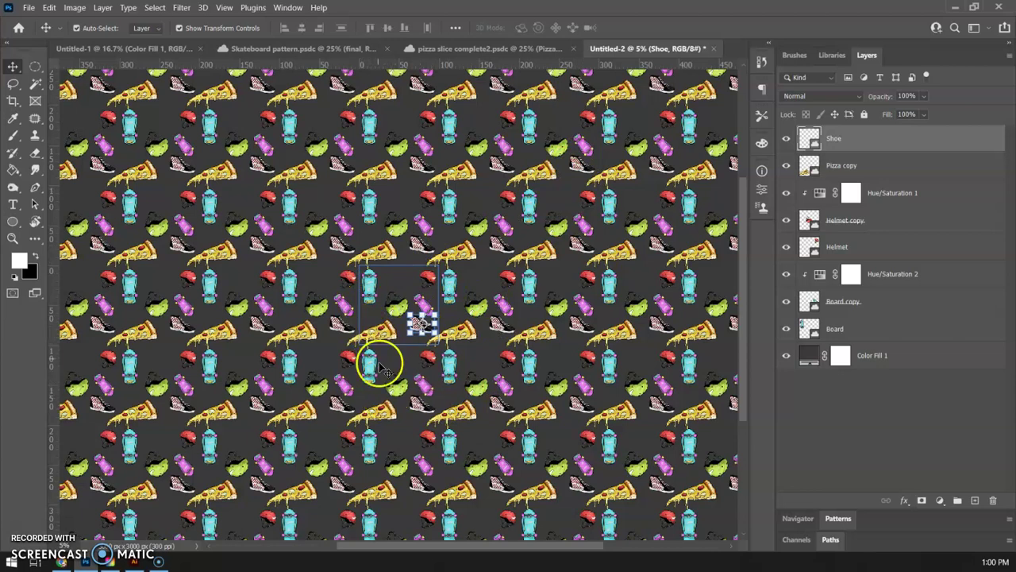
pyautogui.click(458, 340)
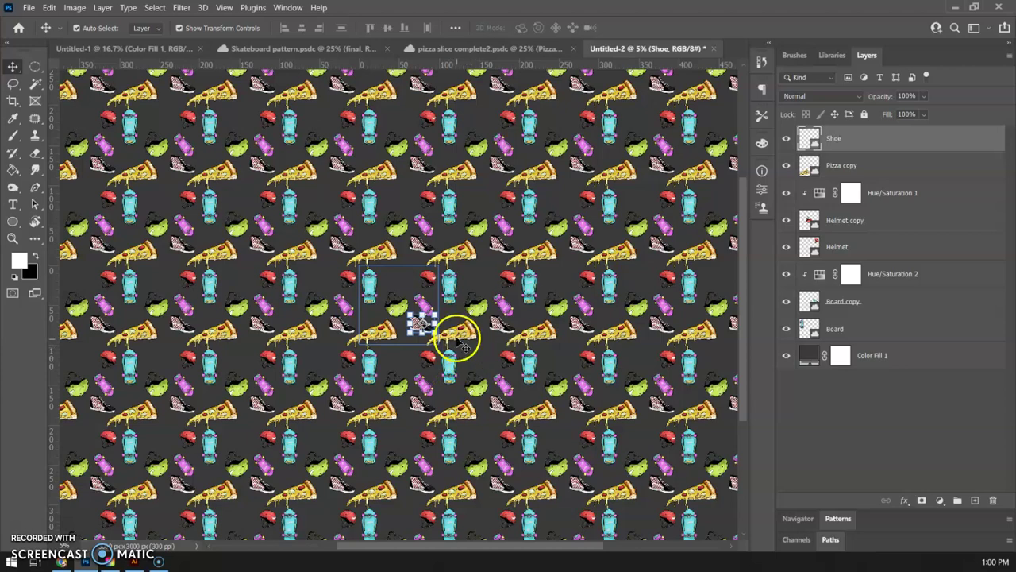
pyautogui.scroll(3, 458, 340)
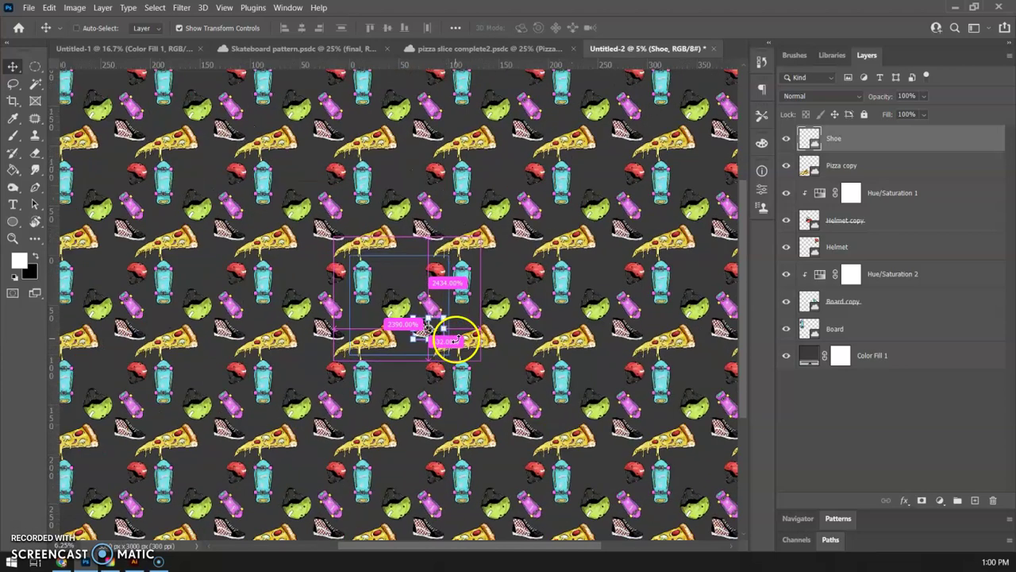